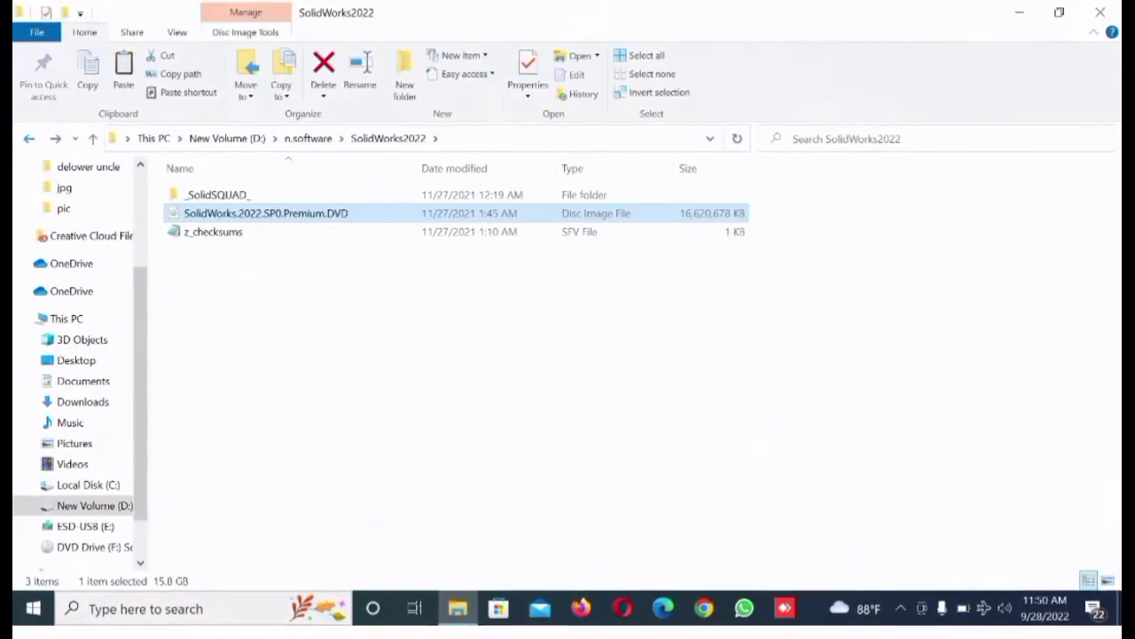
- Merge the sw2022_network_serials_licensing registry file from the inner _SolidSQUAD_ folder of SolidWorks2022 into the Windows registry
{"action": "key", "text": "alt+Left"}
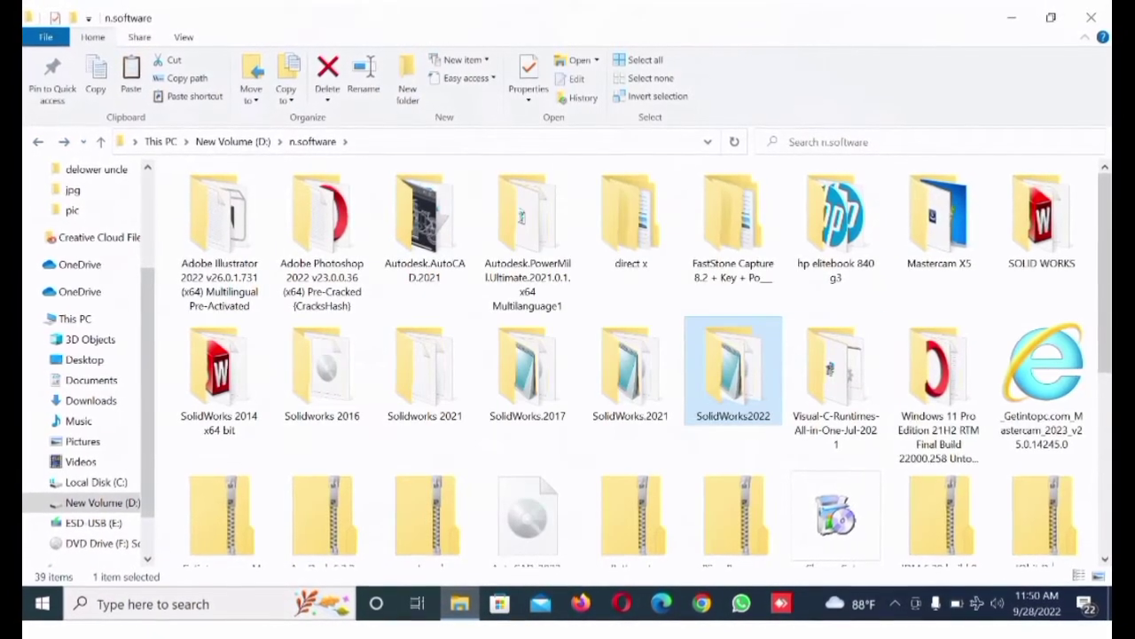
{"action": "double_click", "coordinate": [733, 371]}
{"action": "double_click", "coordinate": [226, 197]}
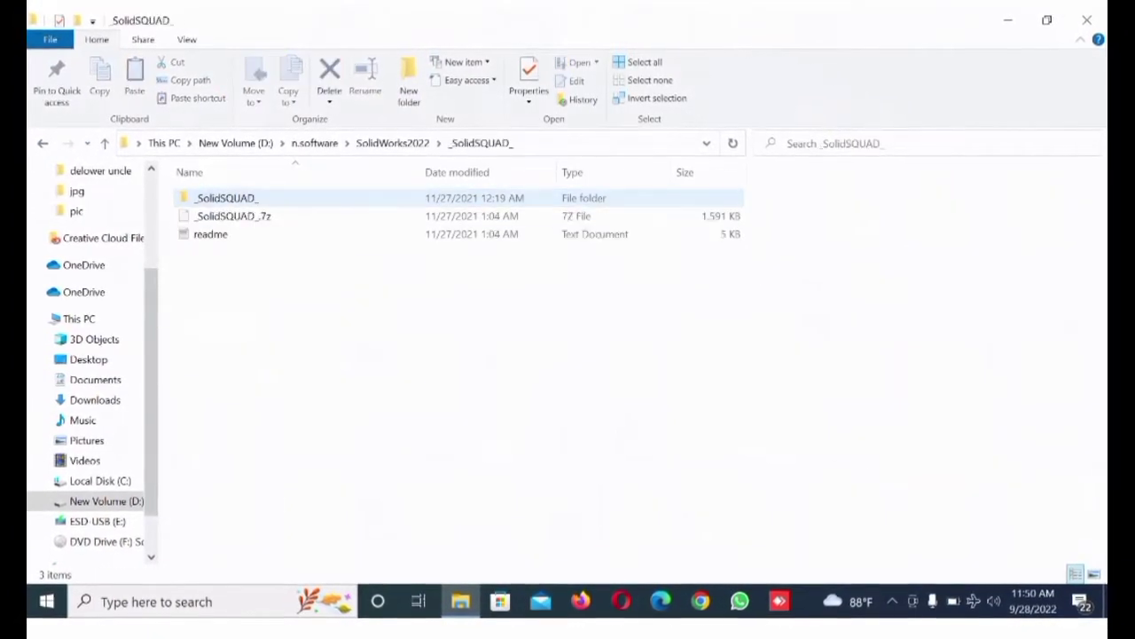
{"action": "key", "text": "Return"}
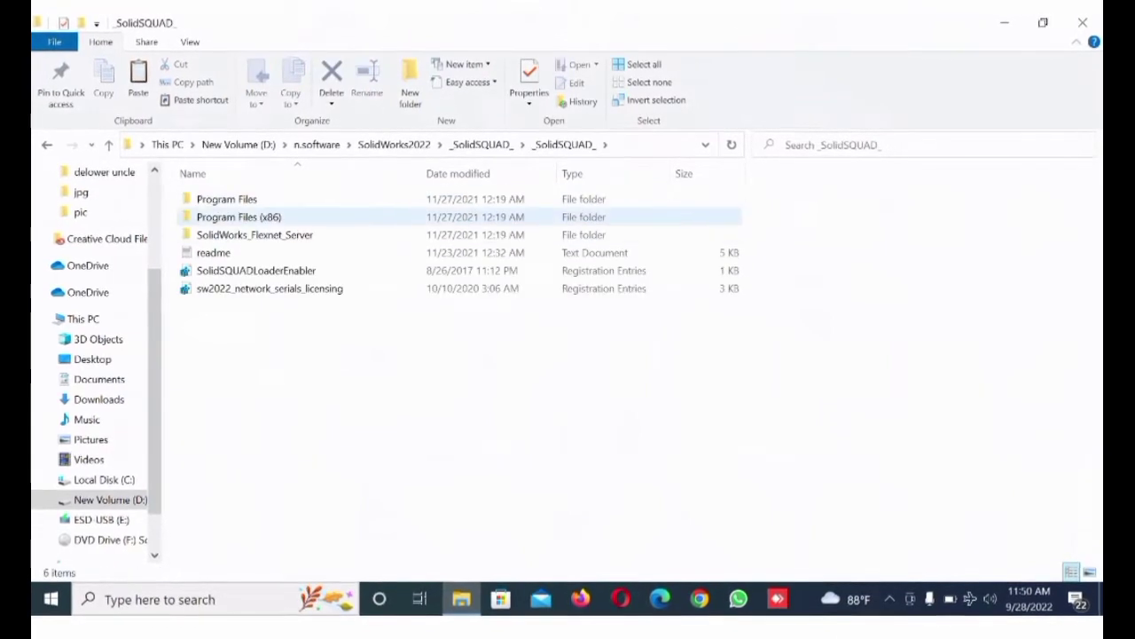
{"action": "left_click", "coordinate": [270, 288]}
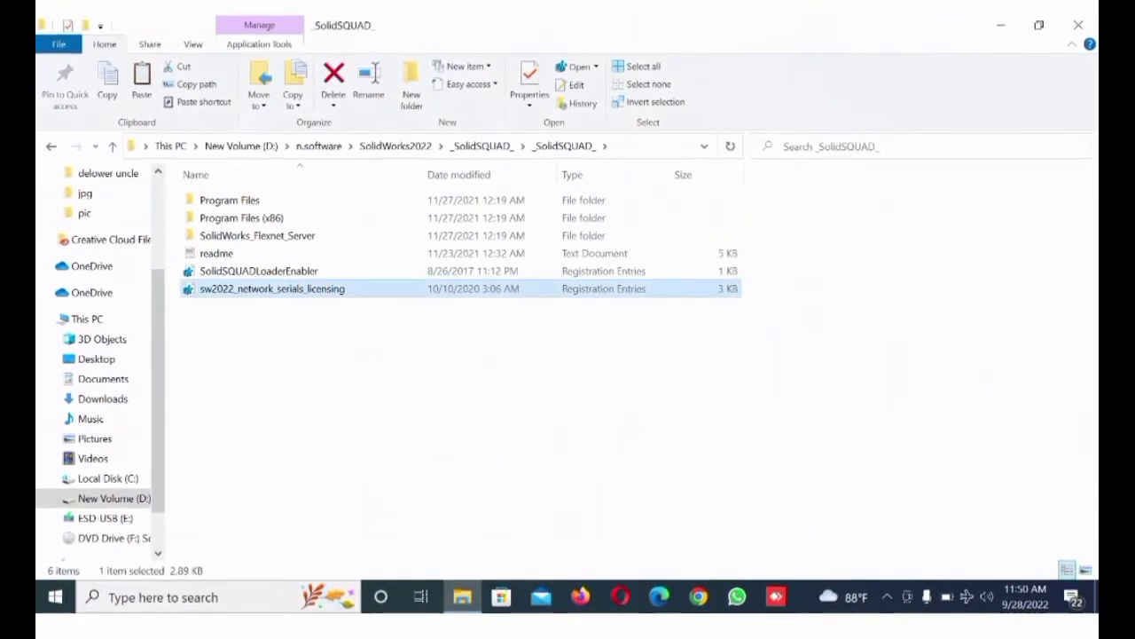
{"action": "key", "text": "Return"}
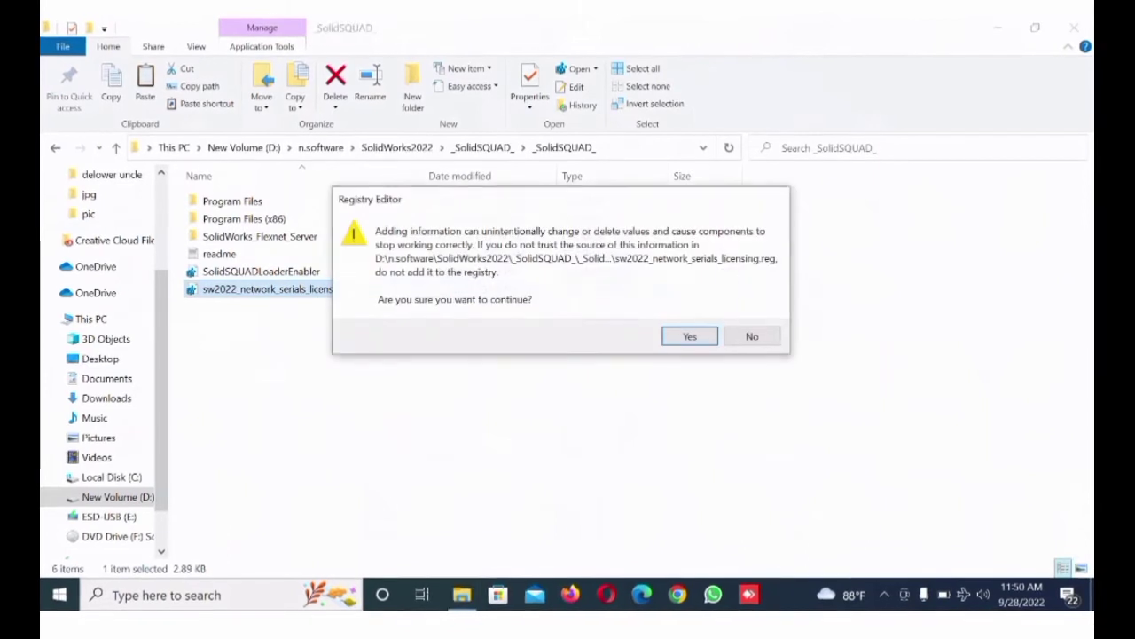
{"action": "key", "text": "Return"}
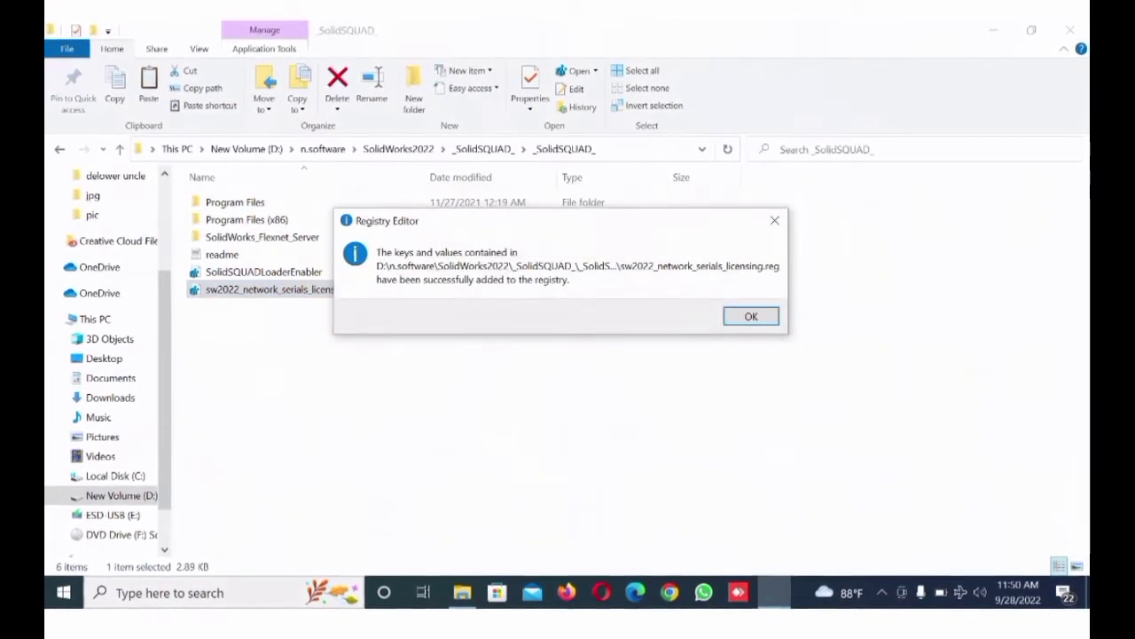
{"action": "key", "text": "Return"}
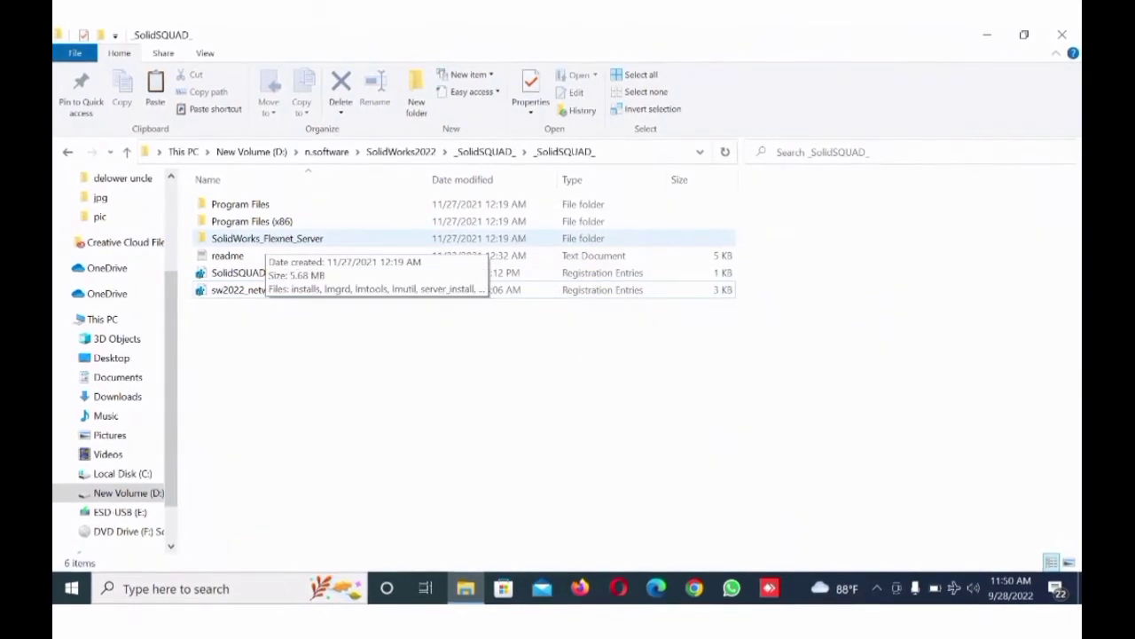
- Copy the SolidWorks_Flexnet_Server folder to the root of Local Disk (C:)
{"action": "right_click", "coordinate": [269, 240]}
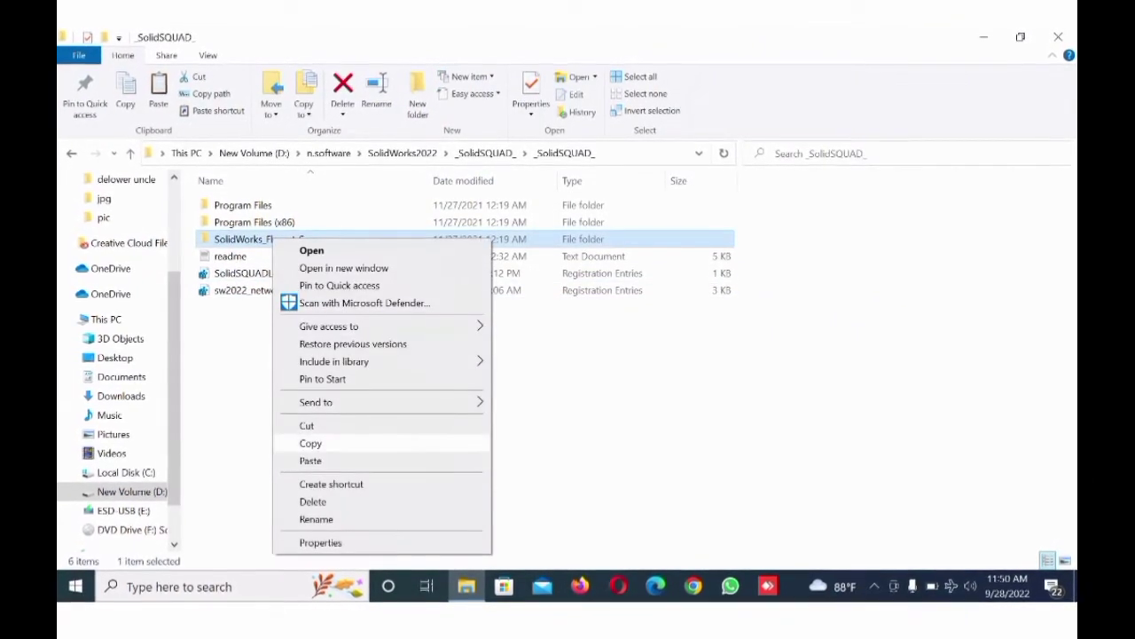
{"action": "left_click", "coordinate": [310, 443]}
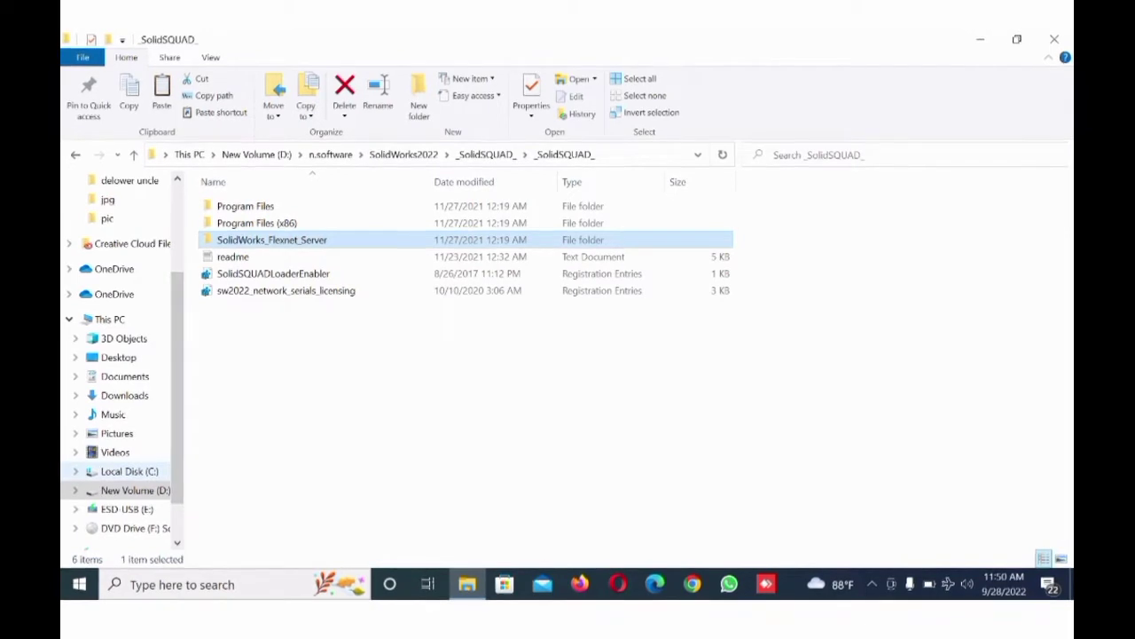
{"action": "left_click", "coordinate": [130, 471]}
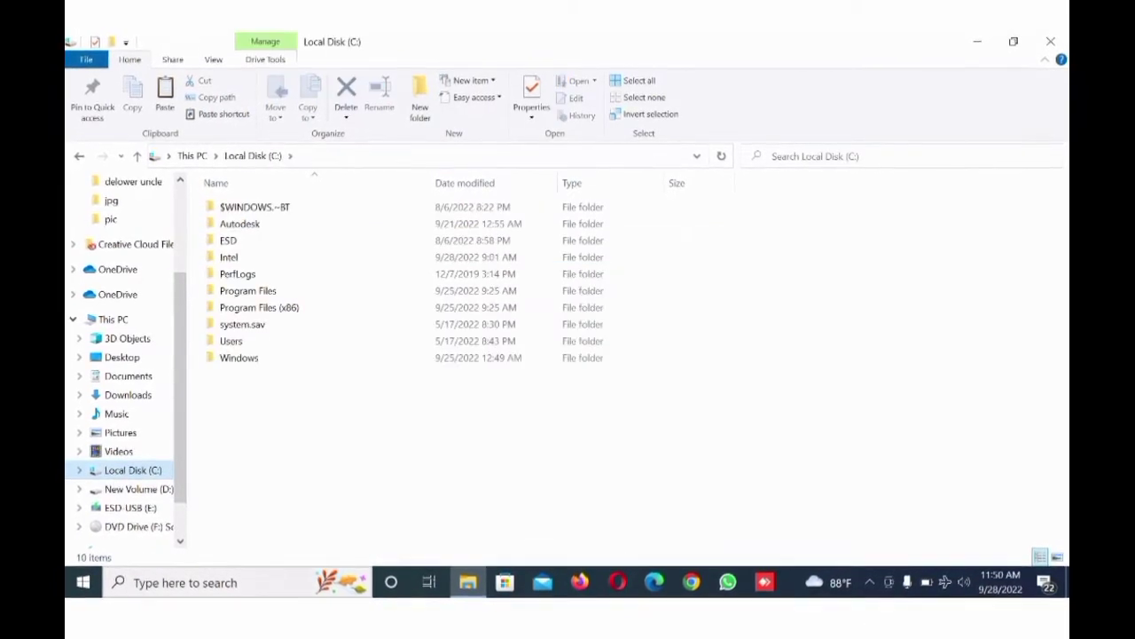
{"action": "right_click", "coordinate": [303, 231]}
{"action": "left_click", "coordinate": [341, 317]}
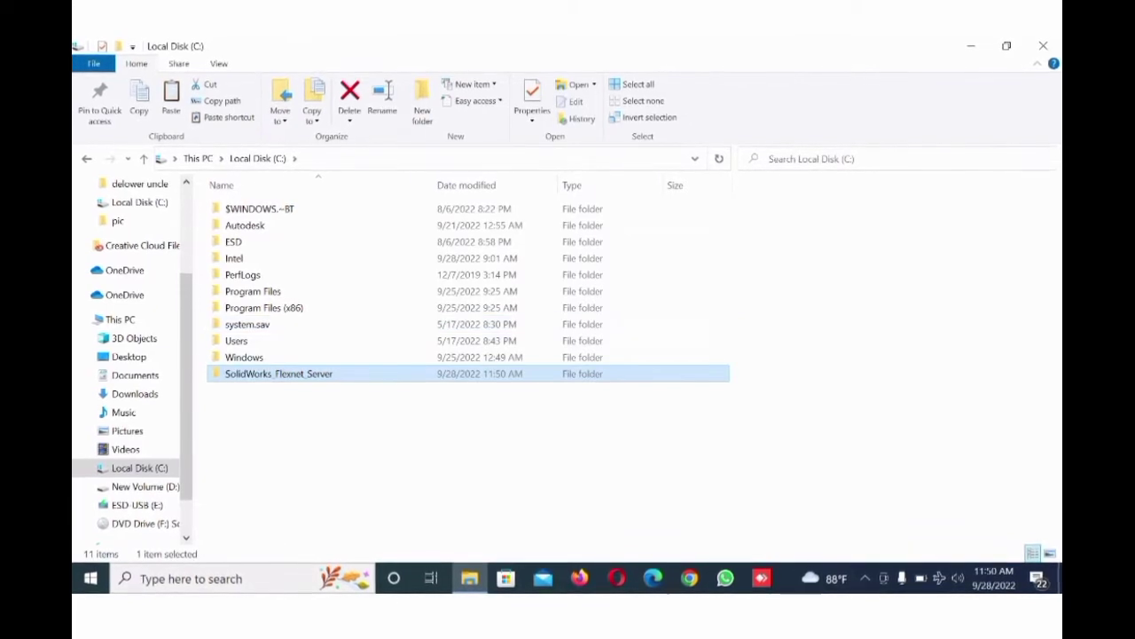
- Run the server_install batch file in C:\SolidWorks_Flexnet_Server as administrator
{"action": "double_click", "coordinate": [279, 373]}
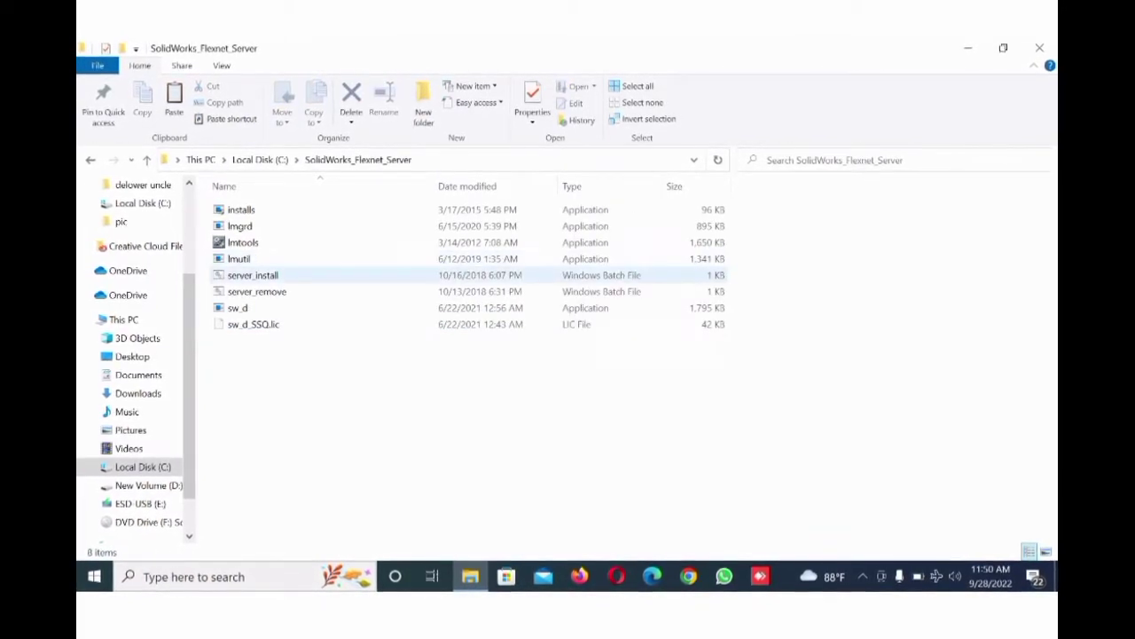
{"action": "left_click", "coordinate": [252, 275]}
{"action": "right_click", "coordinate": [263, 274]}
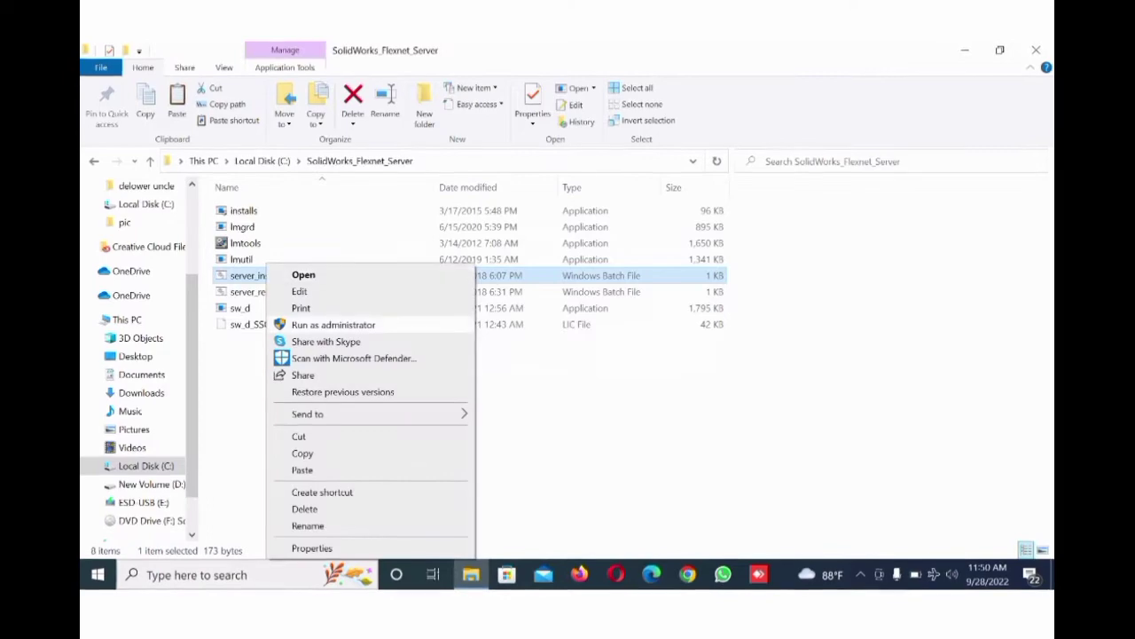
{"action": "left_click", "coordinate": [334, 324]}
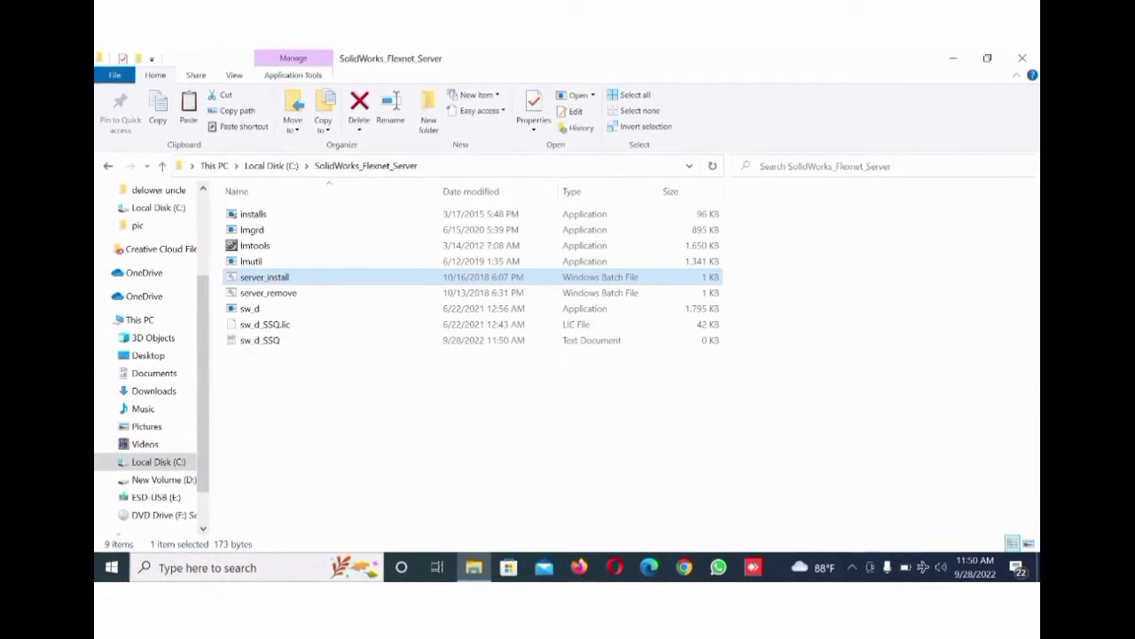
- Return to the SolidWorks2022 folder on New Volume (D:) and mount the SolidWorks.2022.SP0.Premium.DVD disc image
{"action": "key", "text": "alt+Left"}
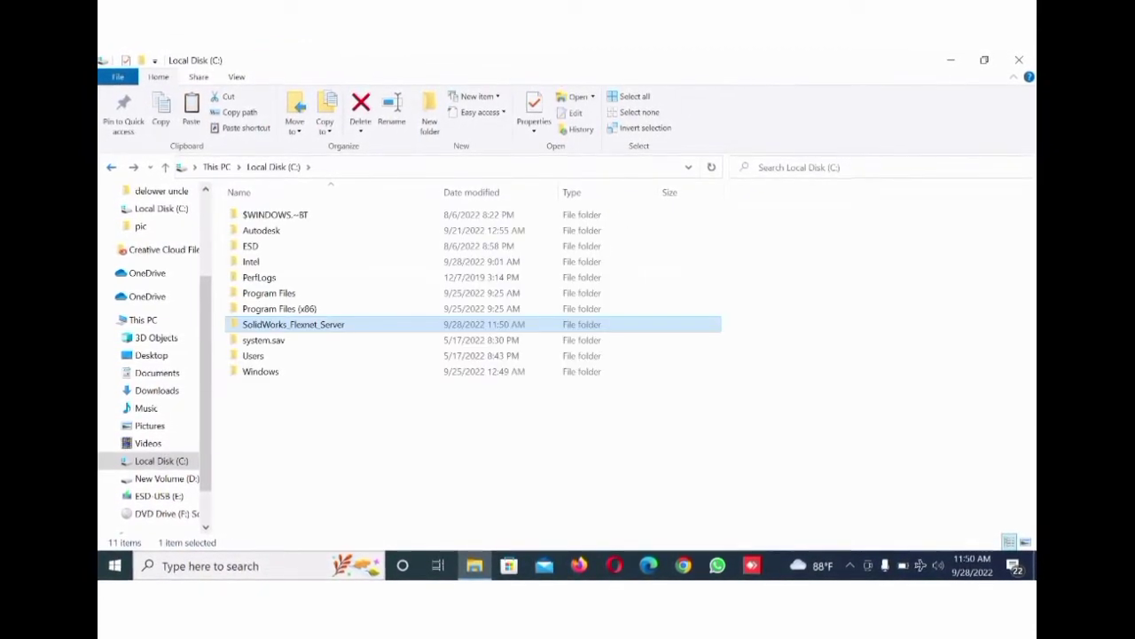
{"action": "key", "text": "alt+Left"}
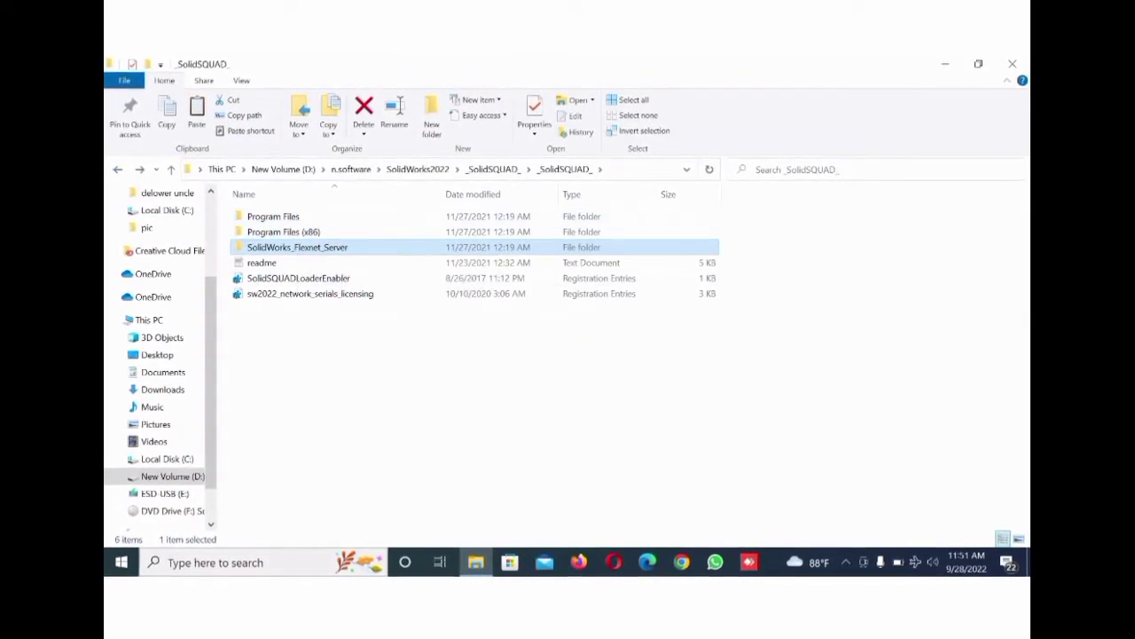
{"action": "key", "text": "alt+Left"}
{"action": "key", "text": "alt+Left"}
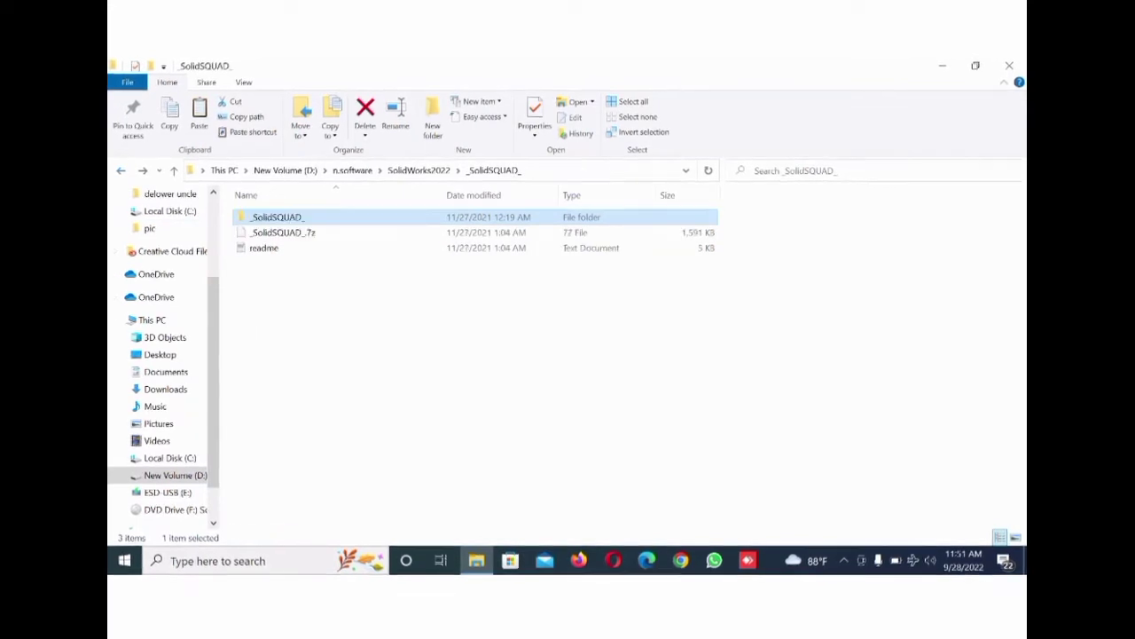
{"action": "key", "text": "alt+Up"}
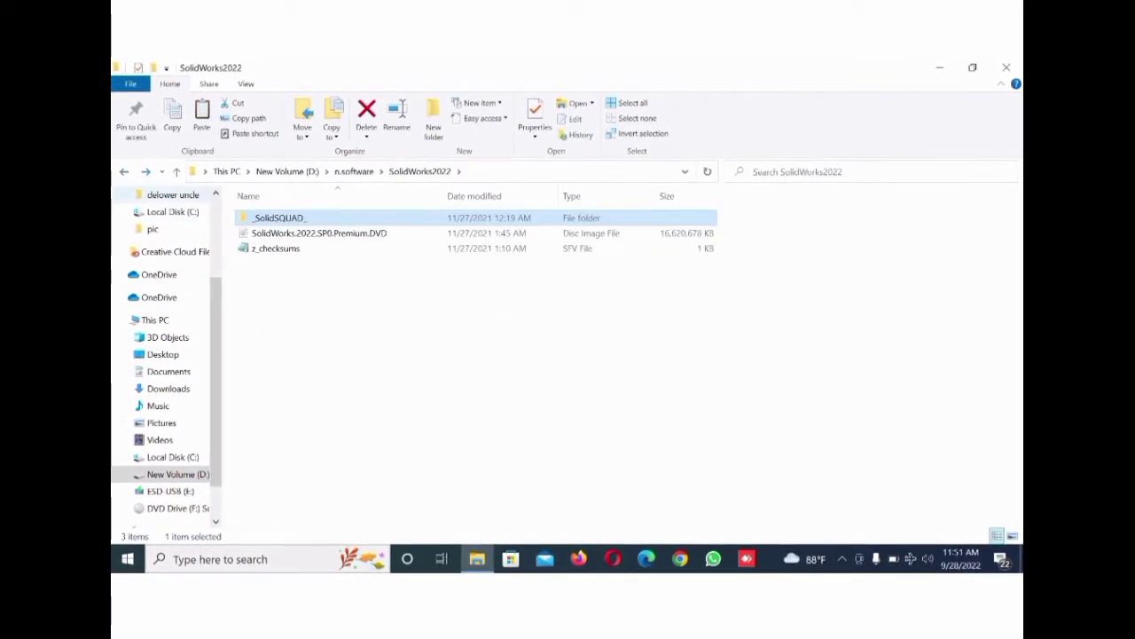
{"action": "key", "text": "Down"}
{"action": "key", "text": "Return"}
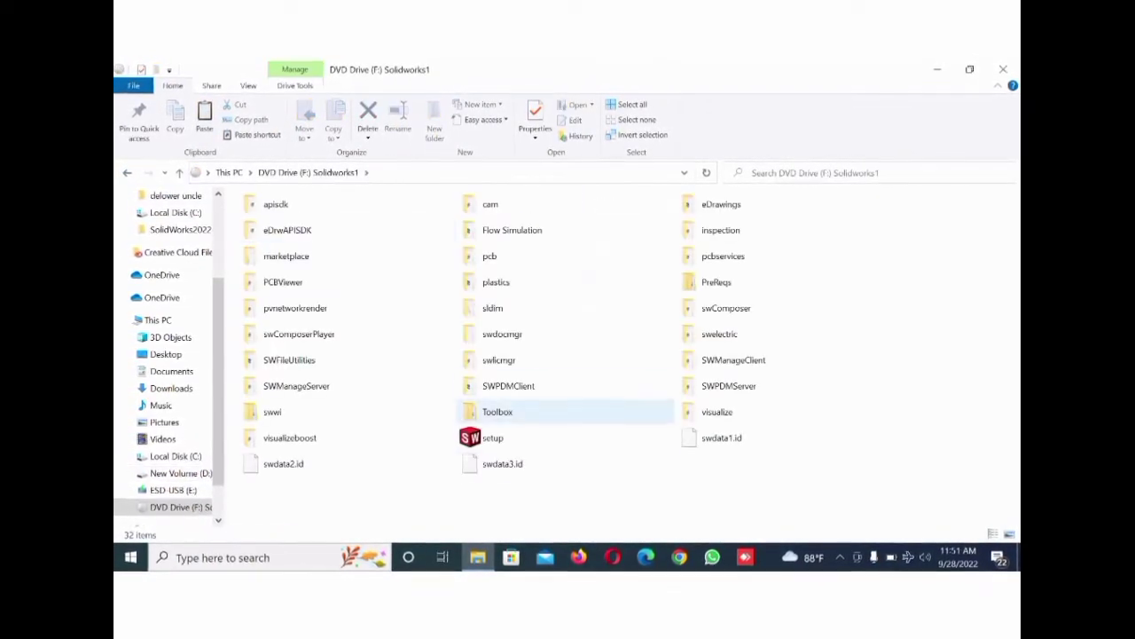
- Launch setup from the mounted DVD and proceed with the Install on this computer option
{"action": "left_click", "coordinate": [493, 437]}
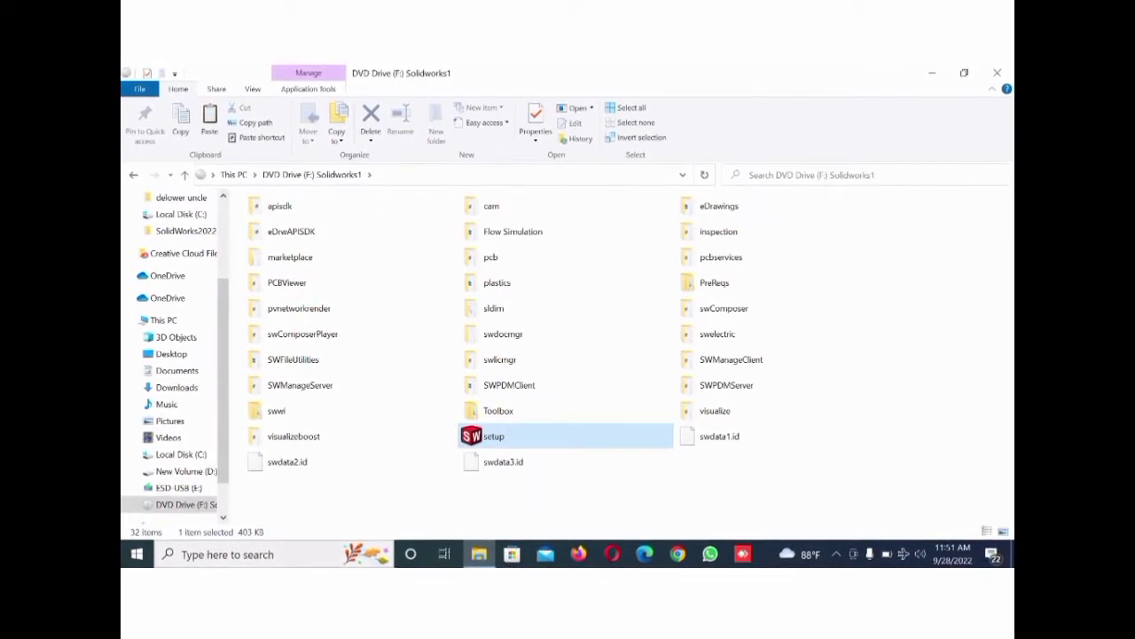
{"action": "key", "text": "Return"}
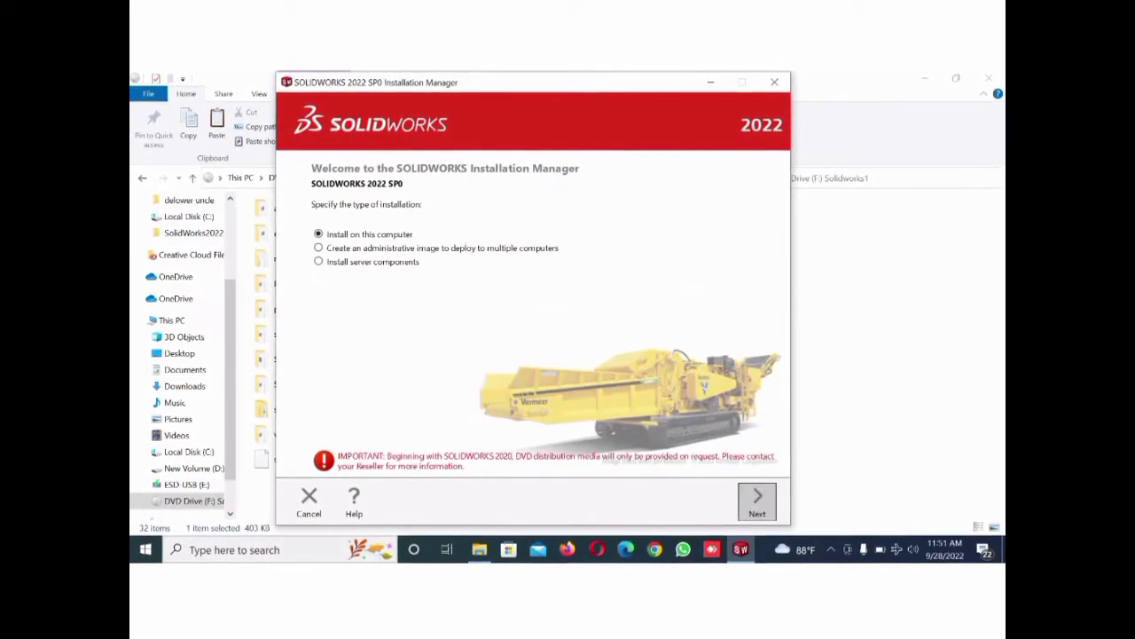
{"action": "left_click", "coordinate": [758, 501]}
- Exclude SOLIDWORKS Electrical and SOLIDWORKS MBD from the products listed on the serial number page
{"action": "scroll", "coordinate": [532, 358], "scroll_direction": "down", "scroll_amount": 3}
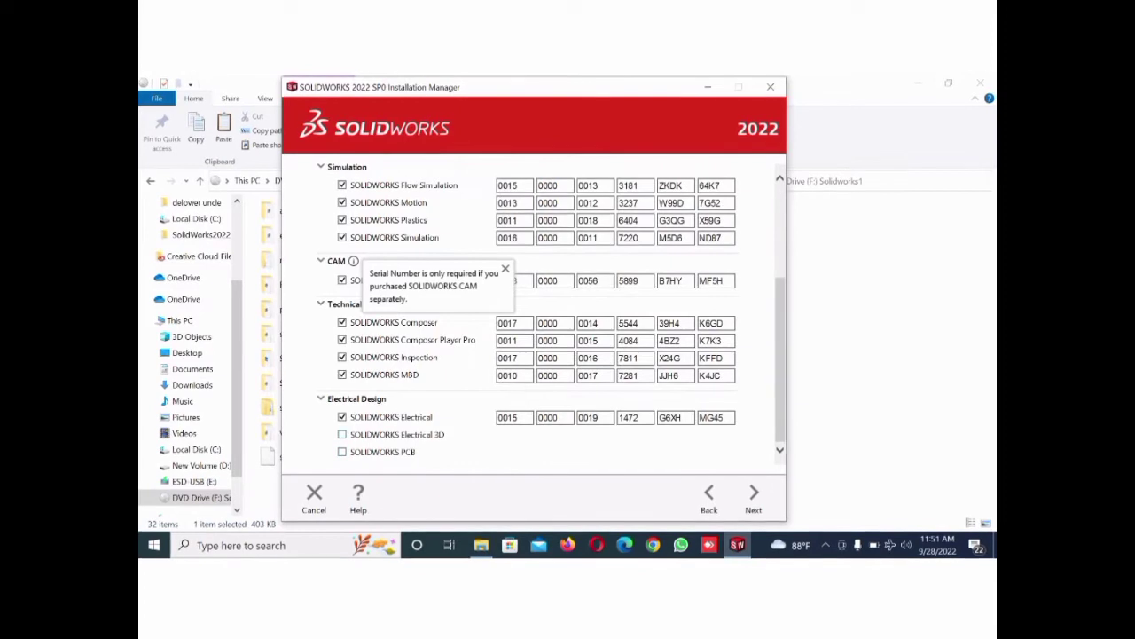
{"action": "left_click", "coordinate": [344, 416]}
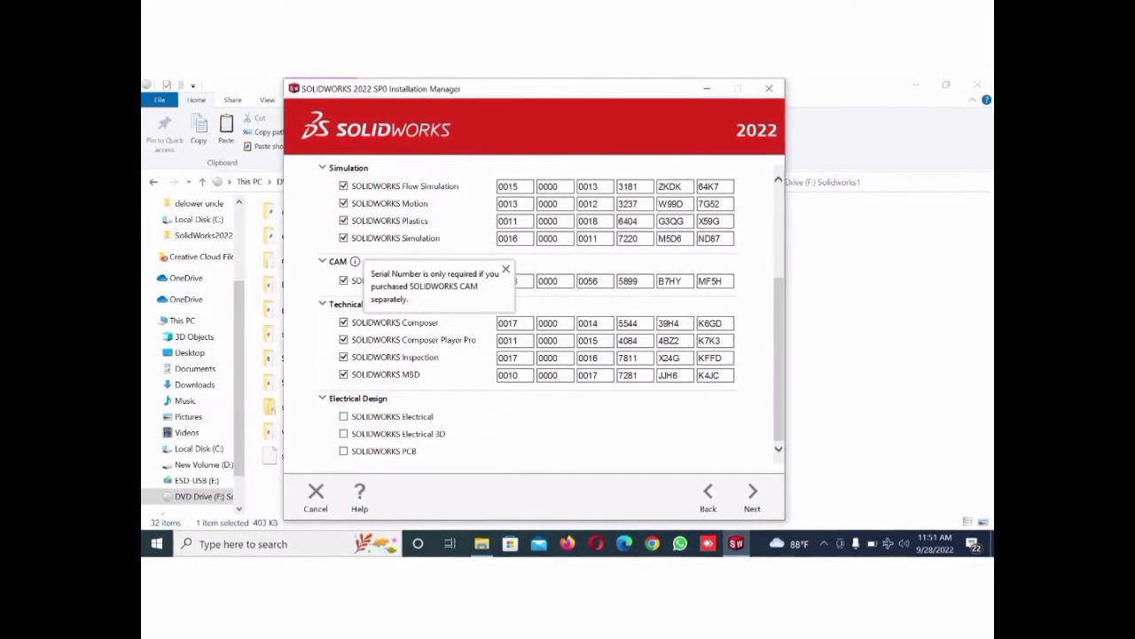
{"action": "scroll", "coordinate": [343, 417], "scroll_direction": "up", "scroll_amount": 1}
{"action": "left_click", "coordinate": [343, 418]}
{"action": "left_click", "coordinate": [345, 419]}
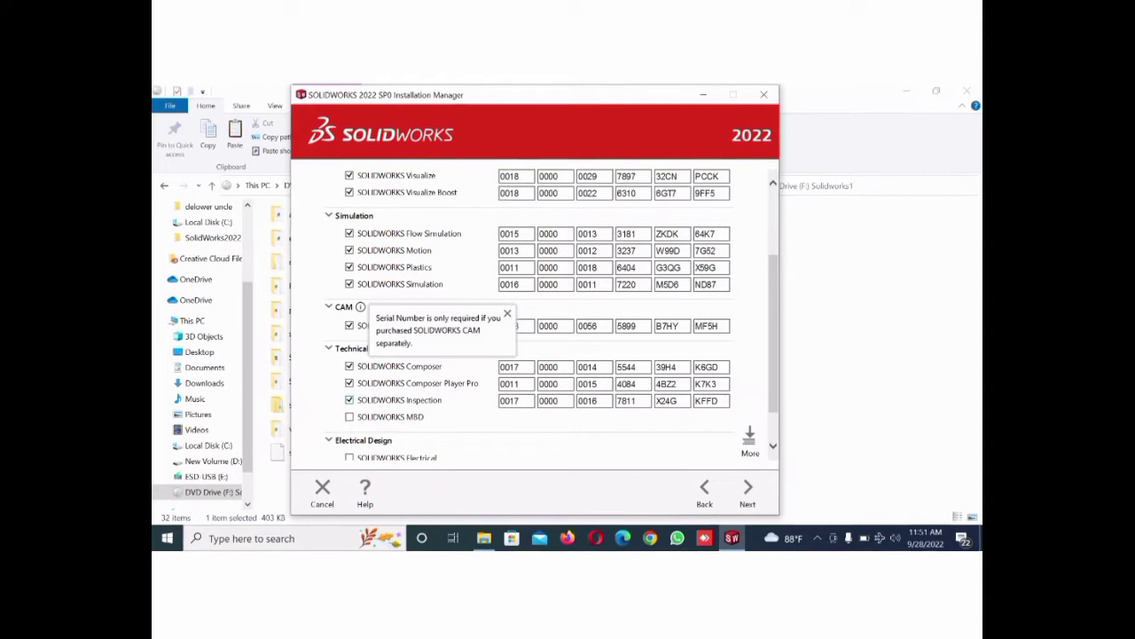
- Exclude SOLIDWORKS Inspection, Composer Player Pro and Composer from the products to install
{"action": "scroll", "coordinate": [532, 311], "scroll_direction": "up", "scroll_amount": 1}
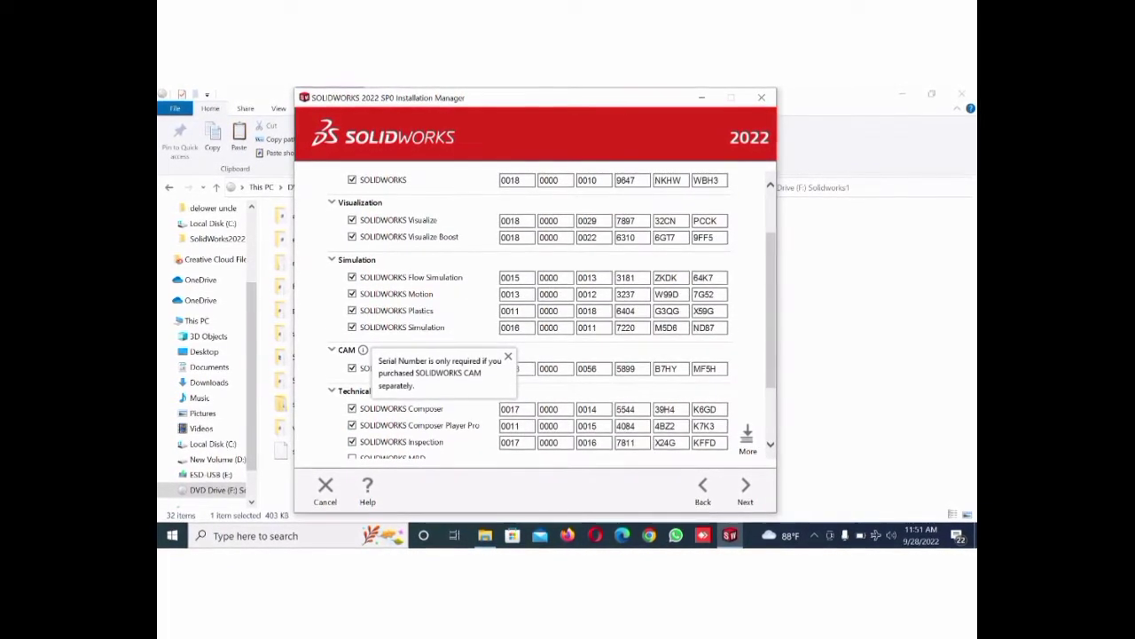
{"action": "scroll", "coordinate": [532, 311], "scroll_direction": "up", "scroll_amount": 2}
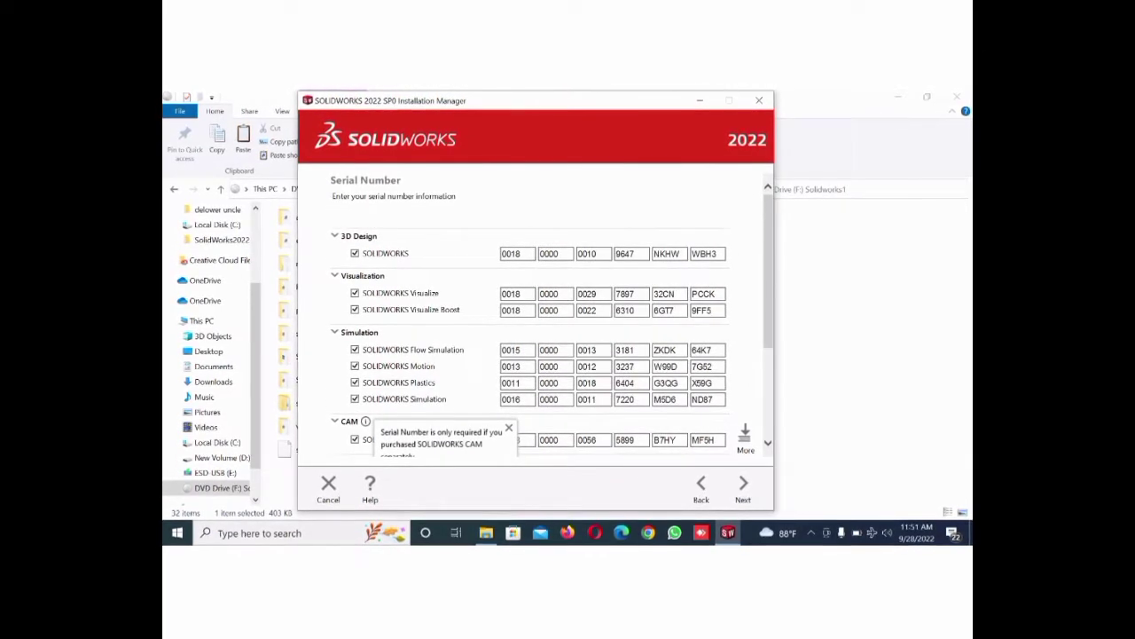
{"action": "scroll", "coordinate": [532, 337], "scroll_direction": "down", "scroll_amount": 3}
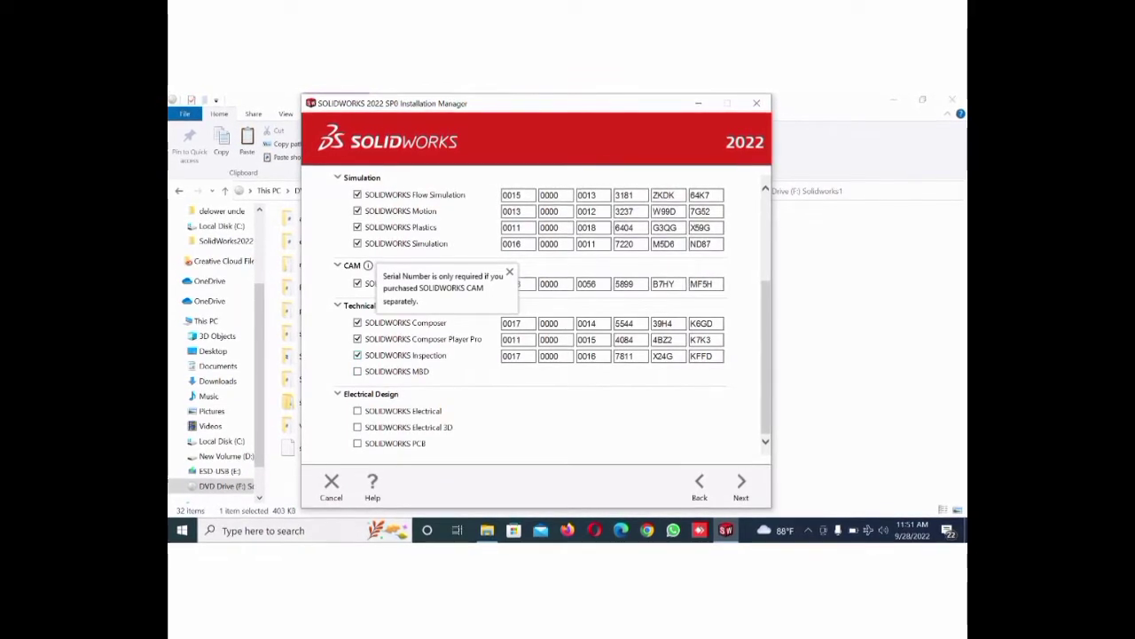
{"action": "left_click", "coordinate": [358, 355]}
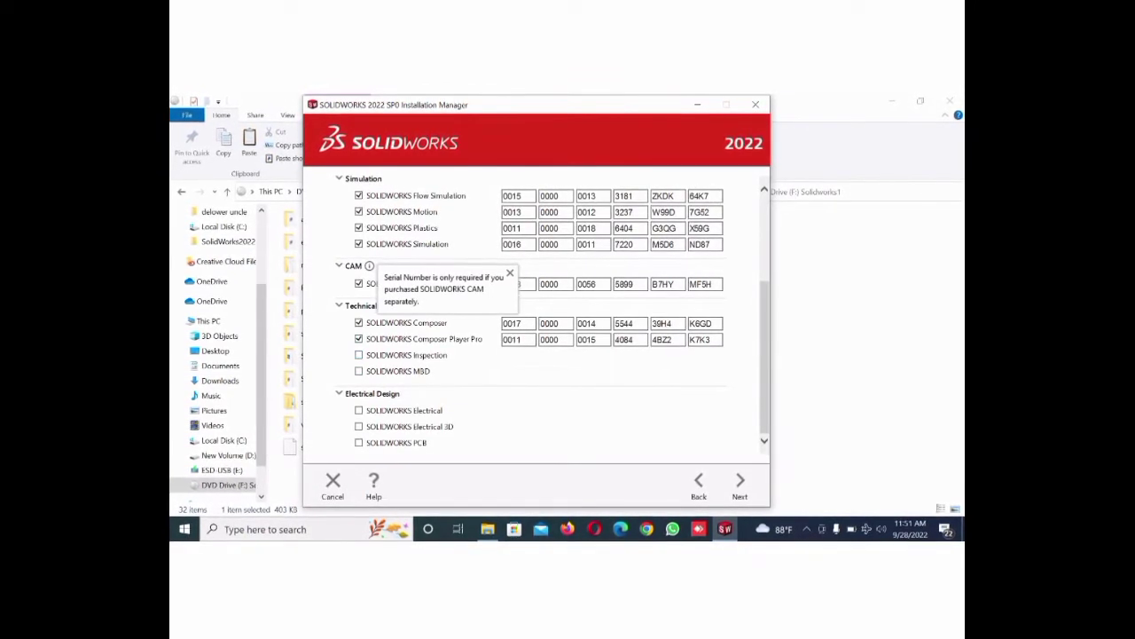
{"action": "left_click", "coordinate": [358, 339]}
{"action": "left_click", "coordinate": [359, 323]}
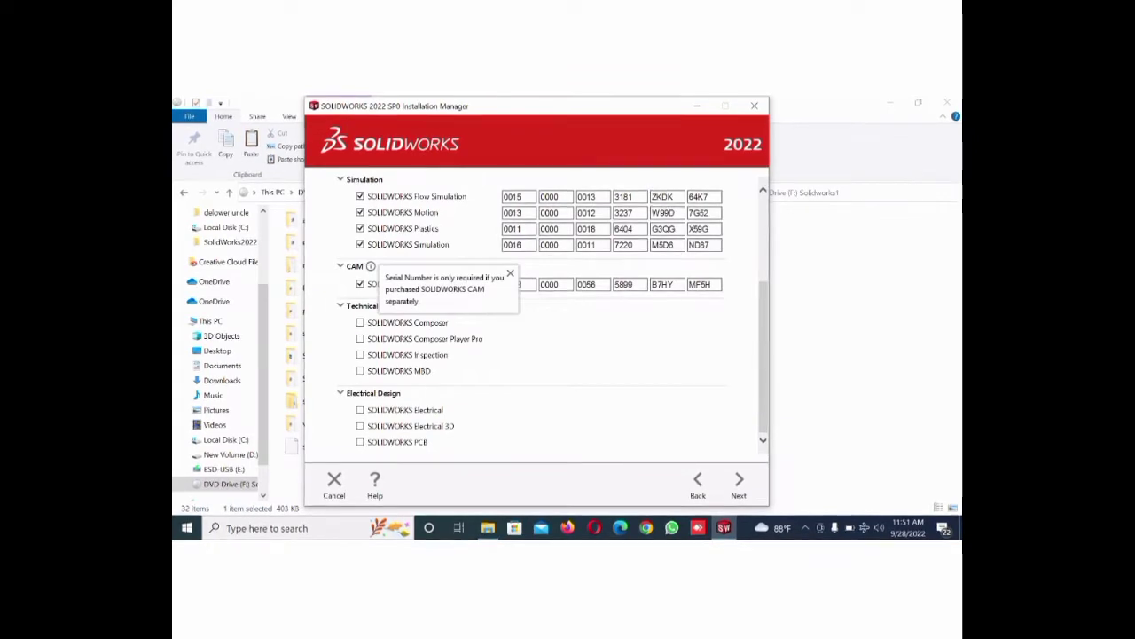
- Exclude SOLIDWORKS CAM from the installation and review the remaining product selection
{"action": "scroll", "coordinate": [536, 315], "scroll_direction": "up", "scroll_amount": 2}
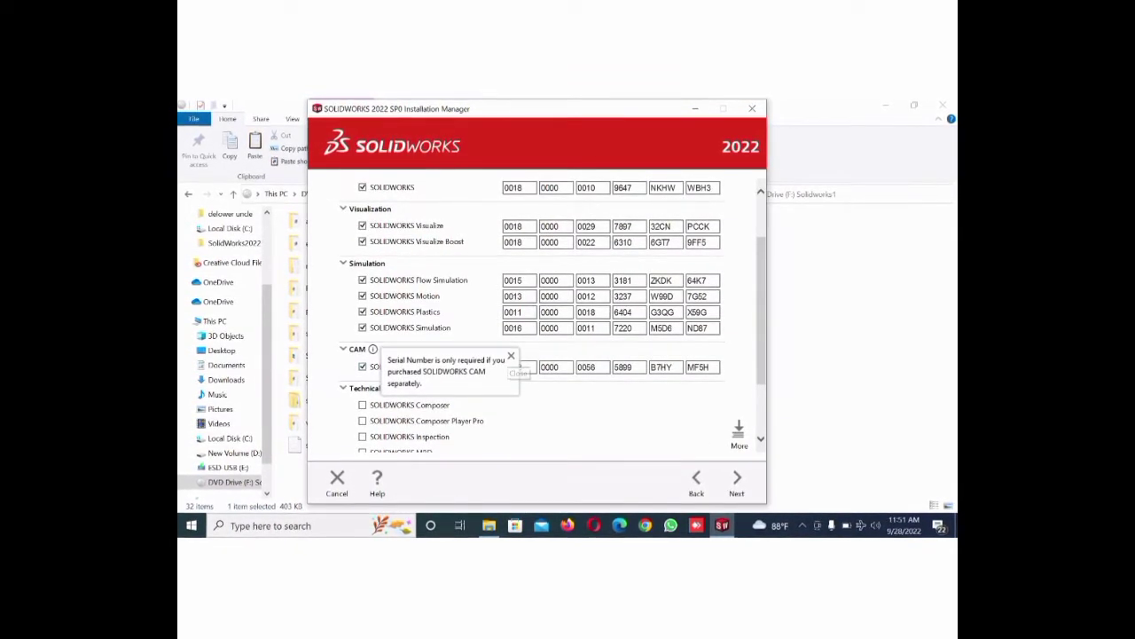
{"action": "left_click", "coordinate": [362, 367]}
{"action": "scroll", "coordinate": [532, 311], "scroll_direction": "up", "scroll_amount": 2}
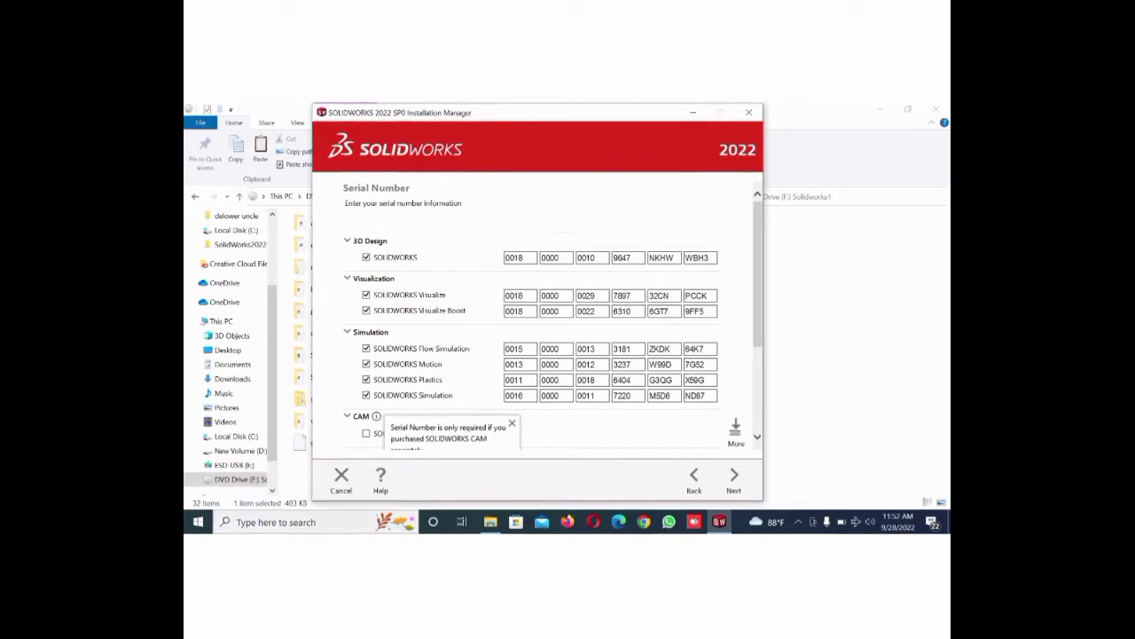
{"action": "scroll", "coordinate": [537, 320], "scroll_direction": "down", "scroll_amount": 3}
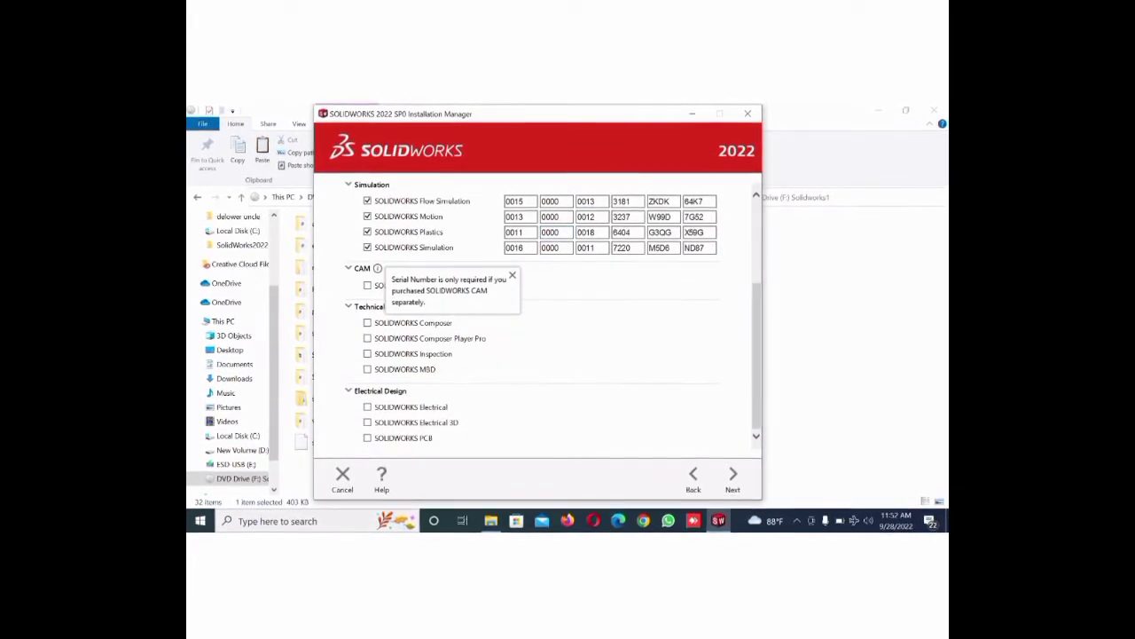
- Proceed from the serial number page and approve removing the serial numbers of the excluded products, including Composer, Inspection and PCB
{"action": "left_click", "coordinate": [733, 479]}
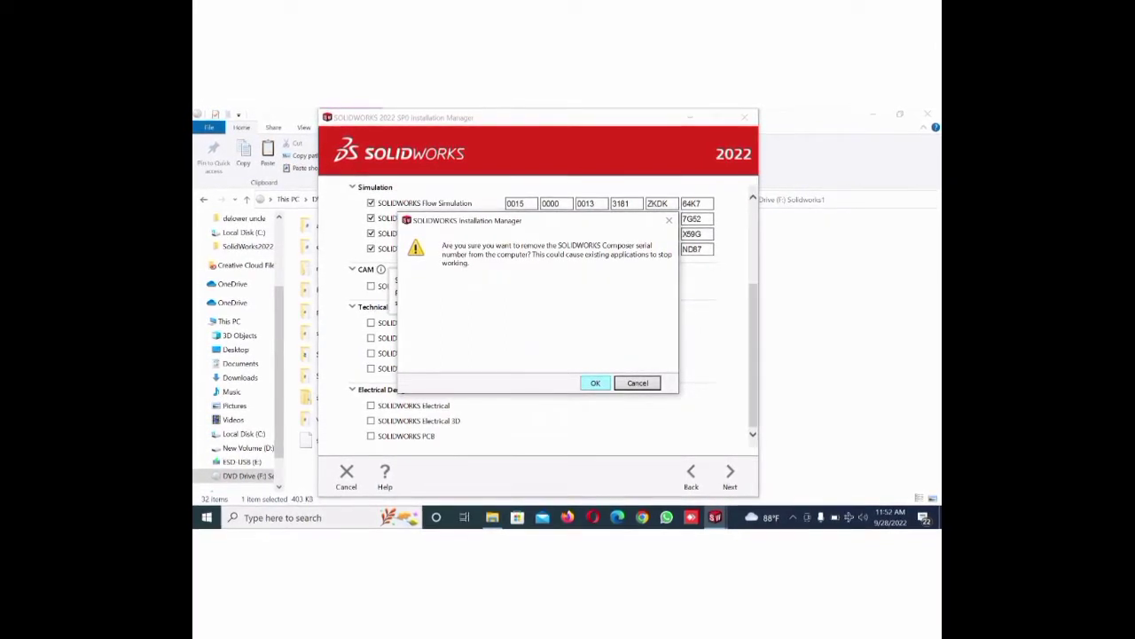
{"action": "key", "text": "Return"}
{"action": "left_click", "coordinate": [595, 382]}
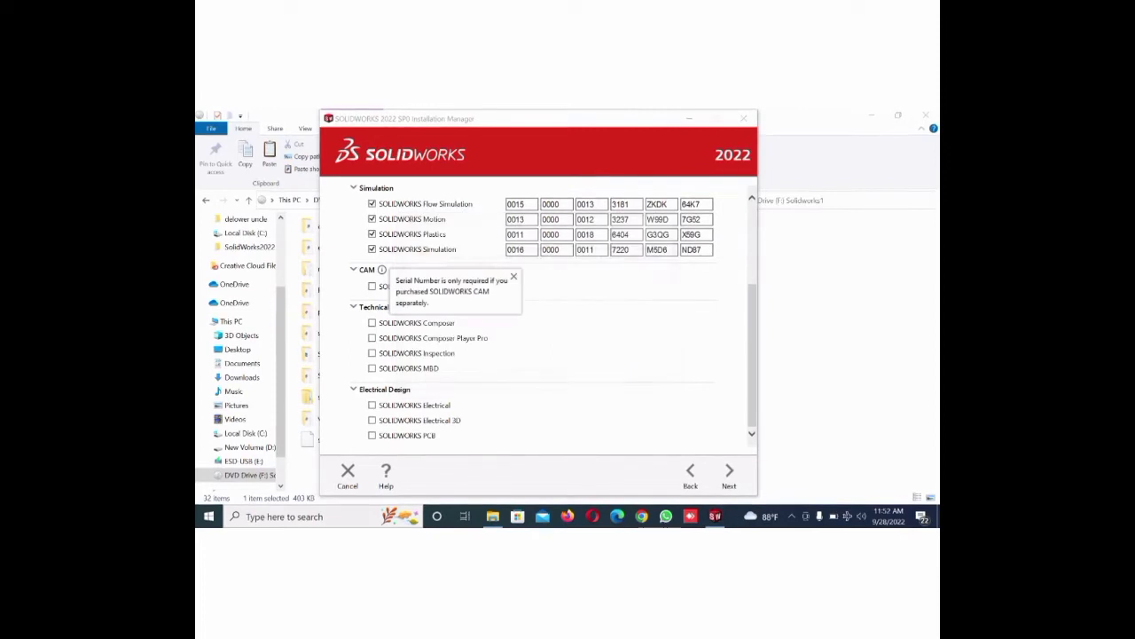
{"action": "left_click", "coordinate": [595, 382]}
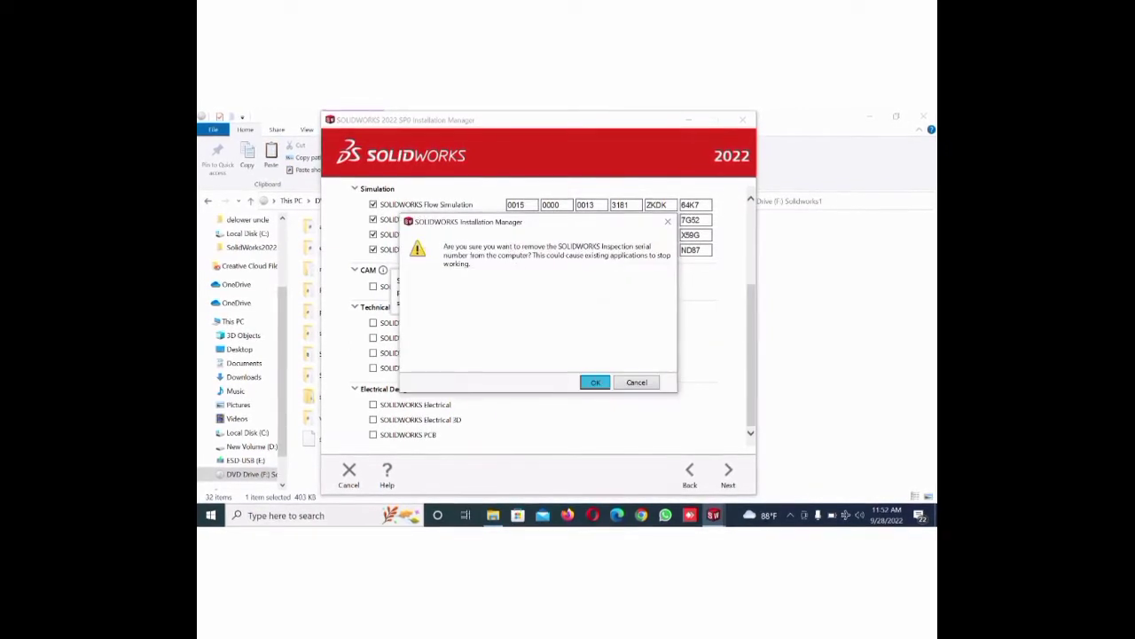
{"action": "key", "text": "Return"}
{"action": "key", "text": "Return"}
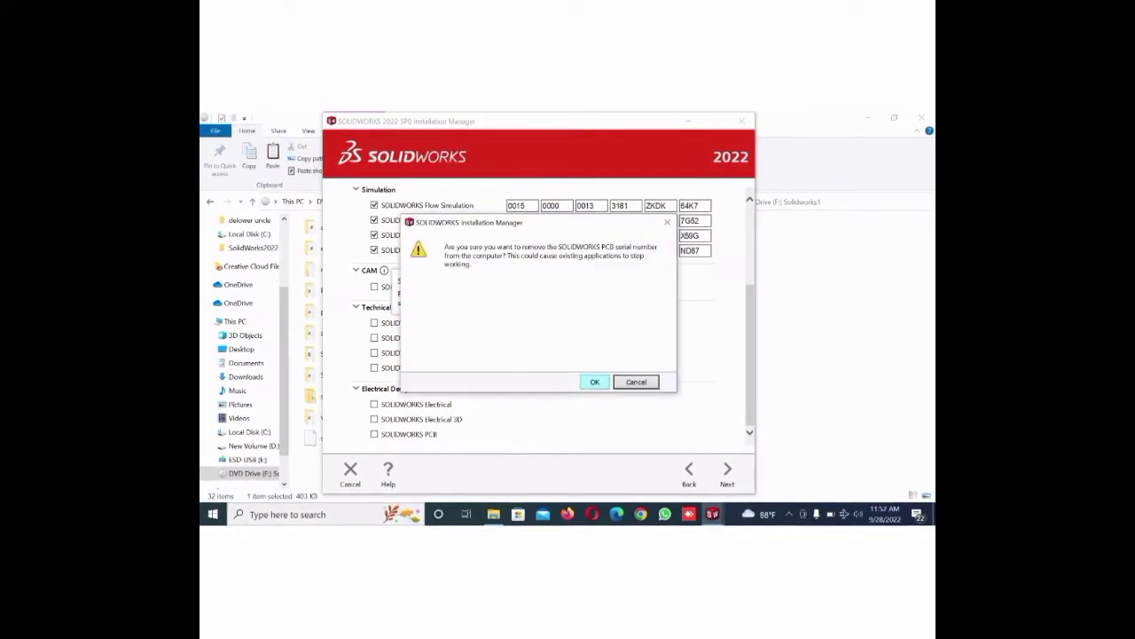
{"action": "key", "text": "Return"}
{"action": "key", "text": "Return"}
{"action": "key", "text": "Return"}
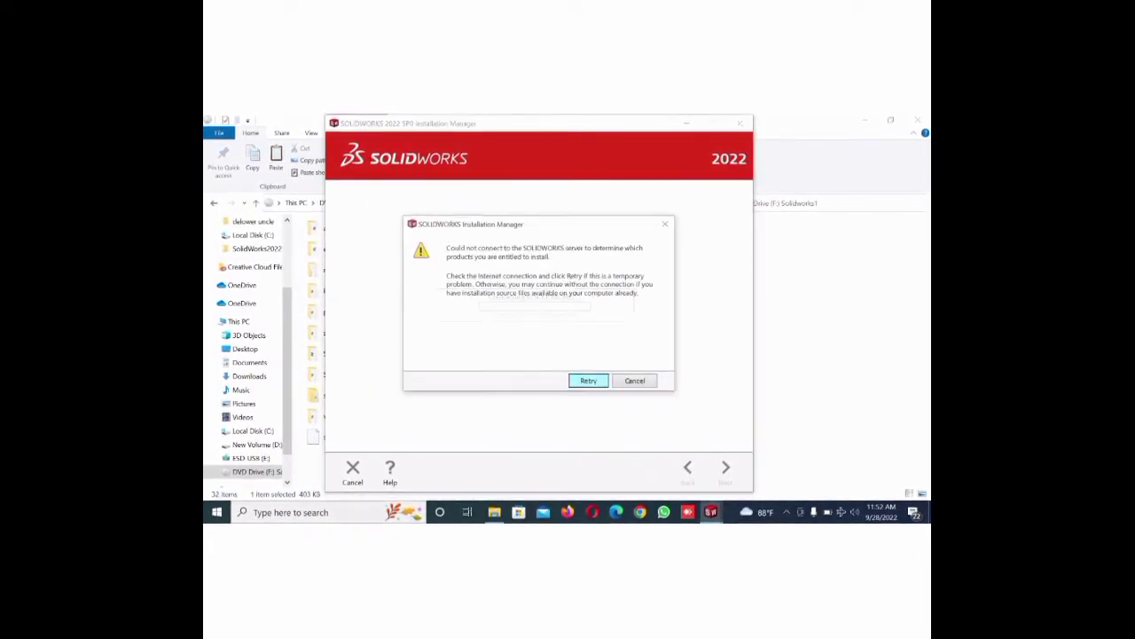
- Continue without the SOLIDWORKS server connection and start the installation with 25734@localhost as the license server
{"action": "left_click", "coordinate": [635, 381]}
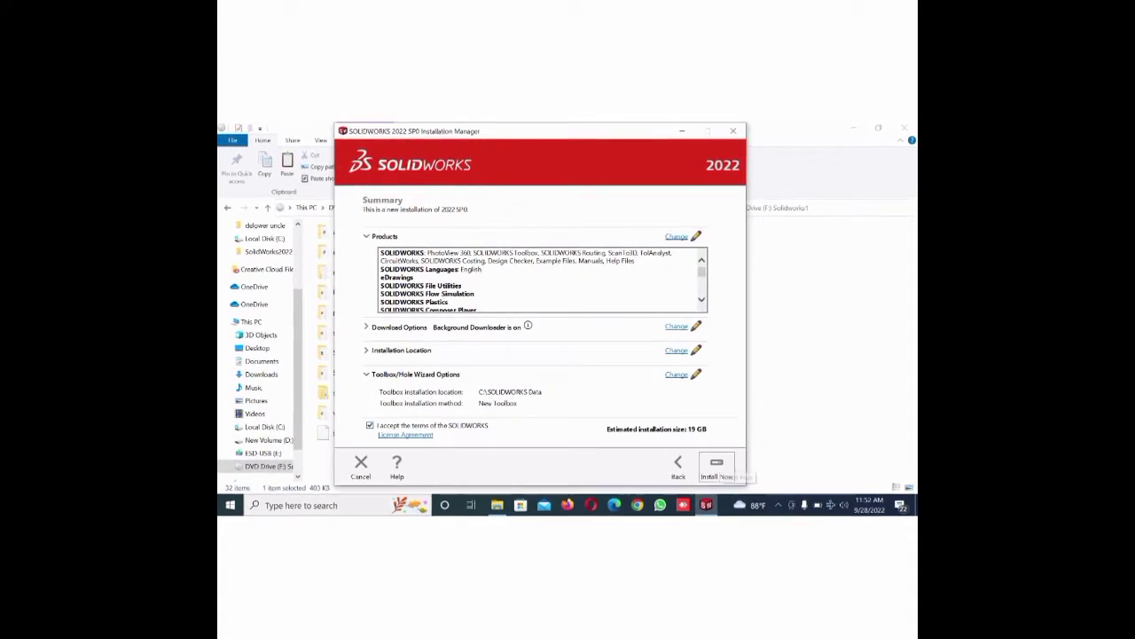
{"action": "left_click", "coordinate": [717, 470]}
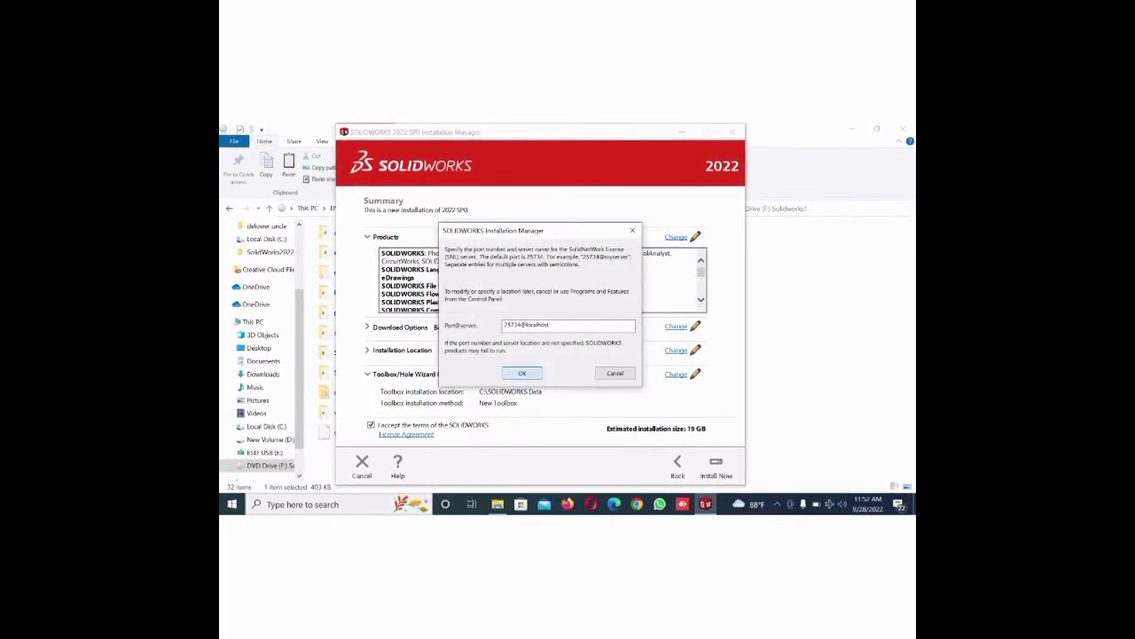
{"action": "key", "text": "Return"}
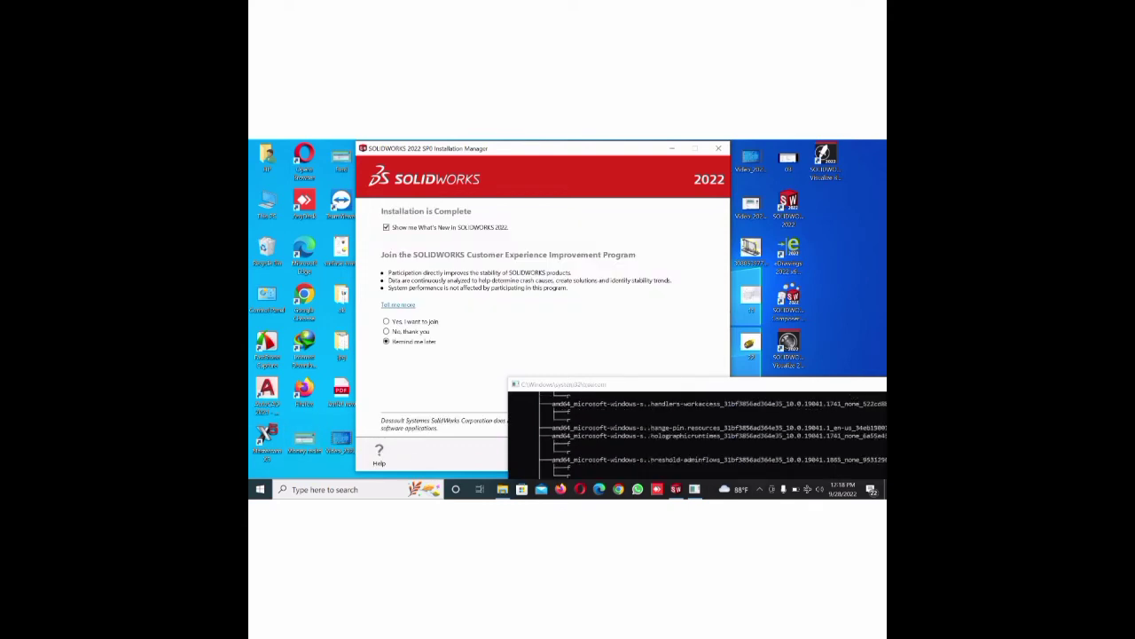
- Decline the Customer Experience Improvement Program and finish the Installation Manager
{"action": "left_click", "coordinate": [386, 331]}
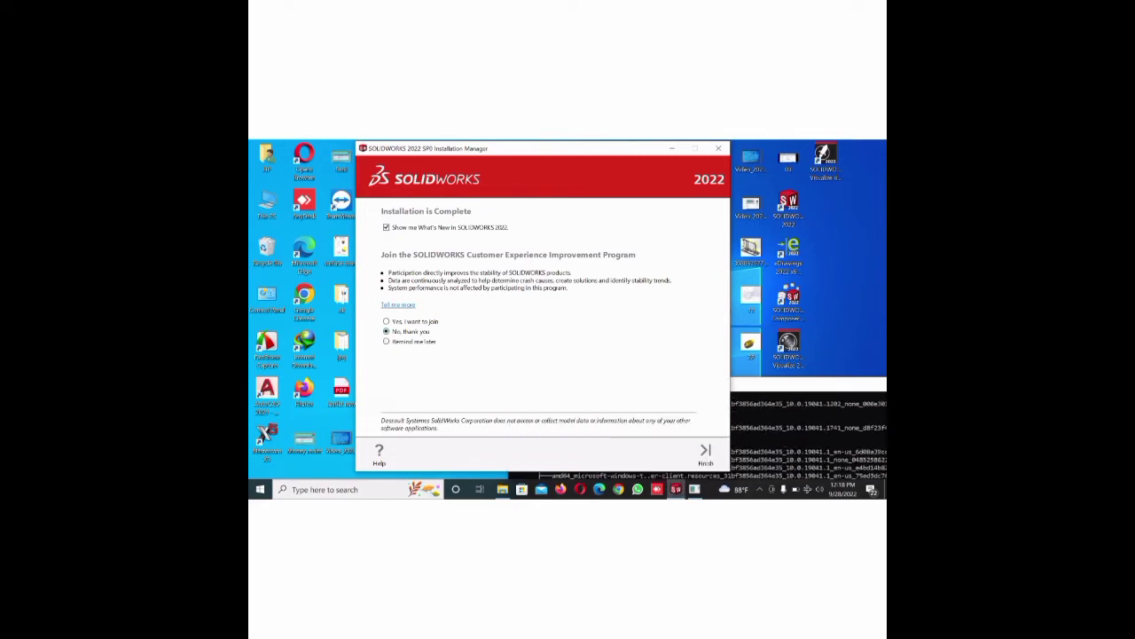
{"action": "left_click", "coordinate": [705, 454]}
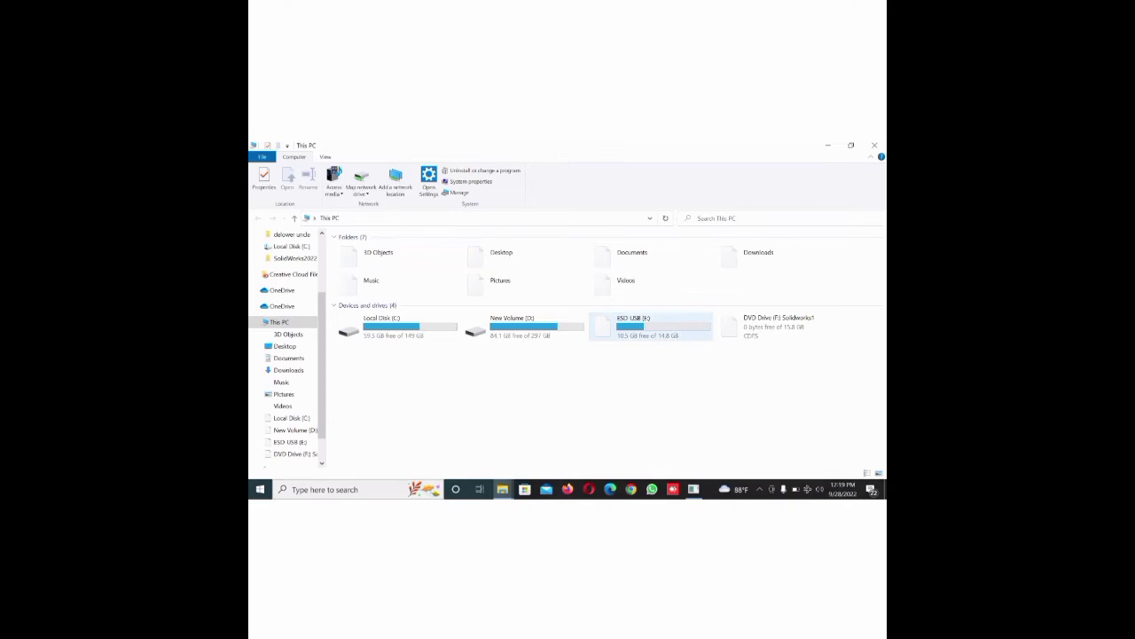
- Open the inner _SolidSQUAD_ folder inside SolidWorks2022 in the n.software folder on New Volume (D:)
{"action": "left_click", "coordinate": [519, 325]}
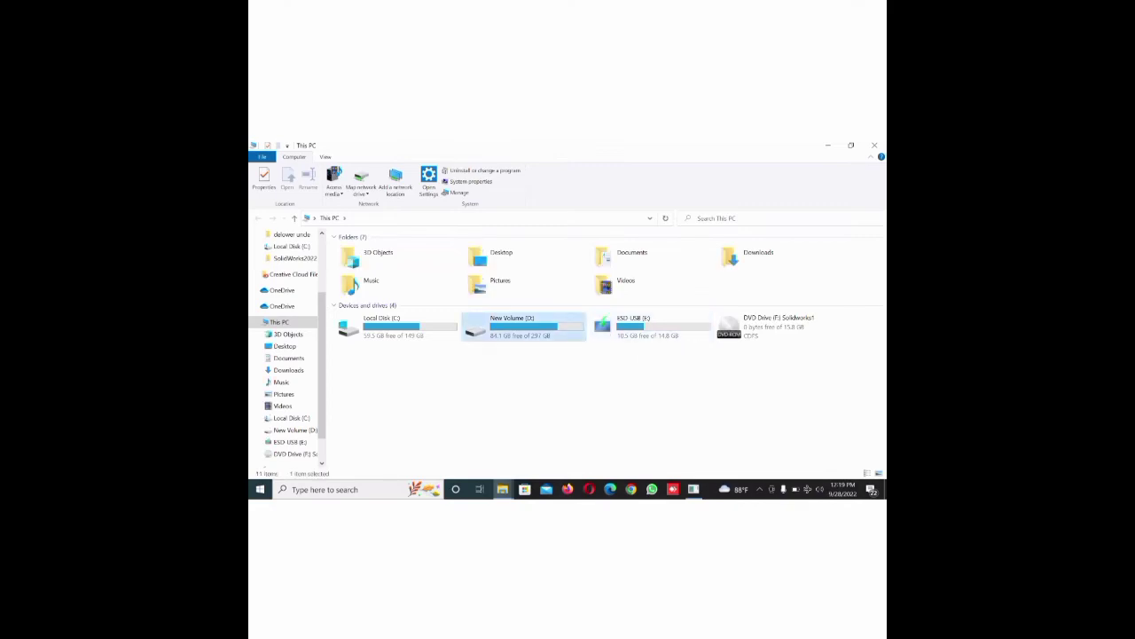
{"action": "double_click", "coordinate": [519, 325]}
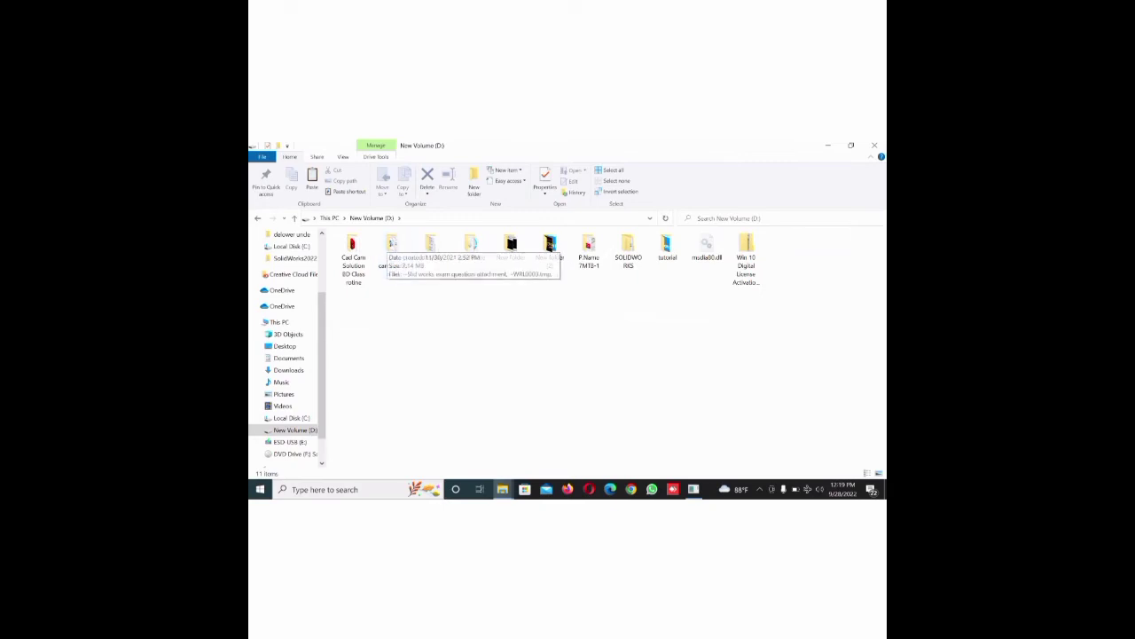
{"action": "double_click", "coordinate": [471, 248]}
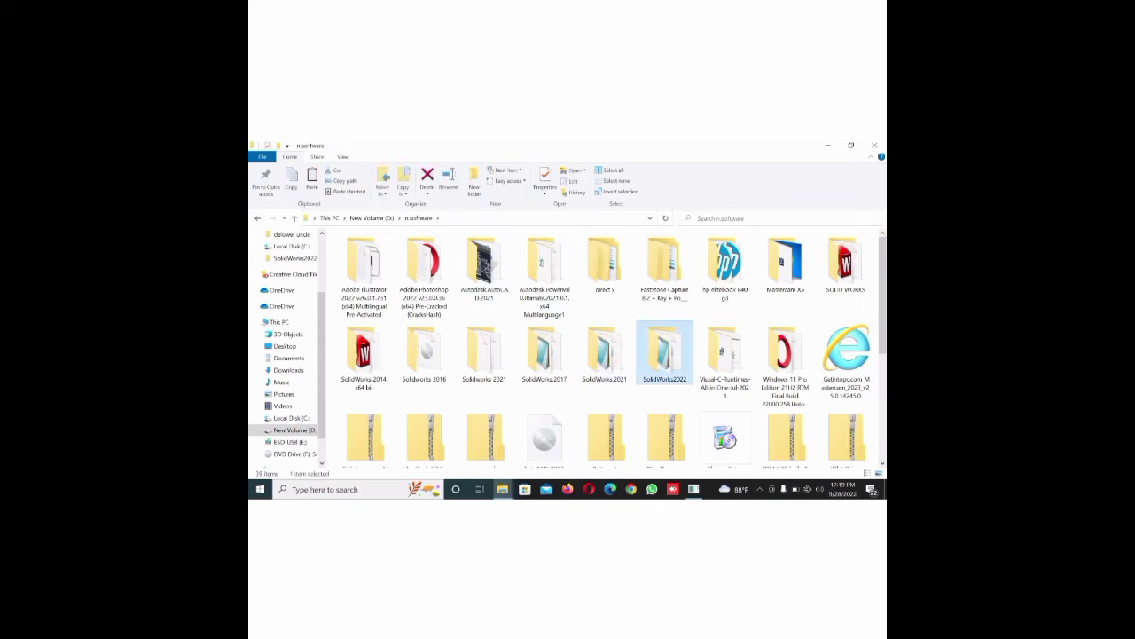
{"action": "double_click", "coordinate": [664, 351]}
{"action": "double_click", "coordinate": [366, 250]}
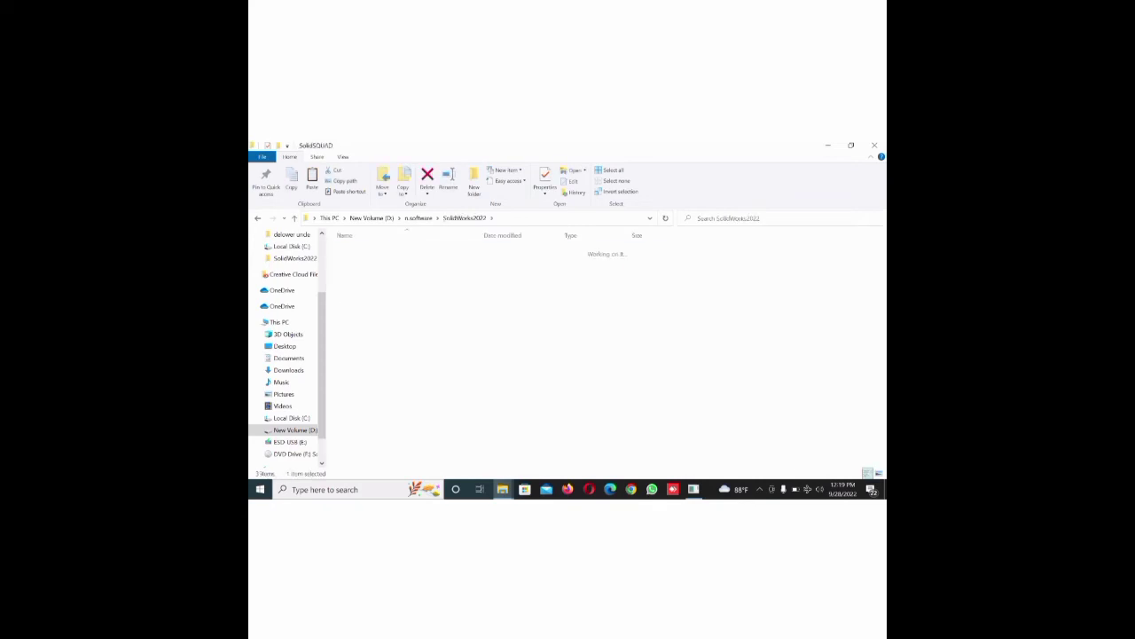
{"action": "double_click", "coordinate": [366, 250]}
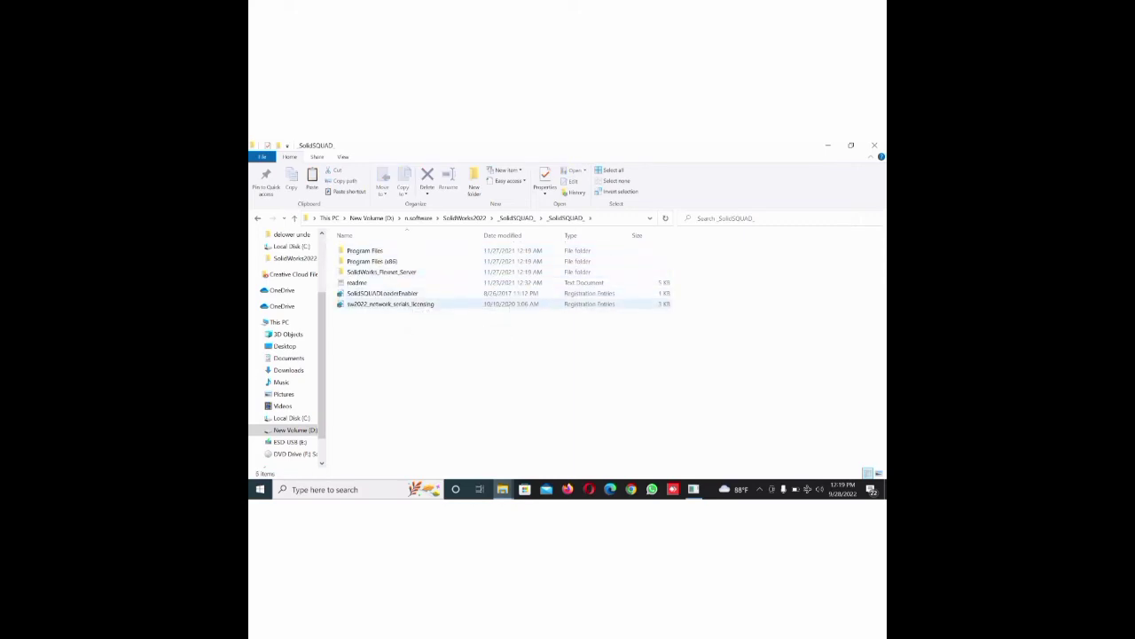
- Merge the SolidSQUADLoaderEnabler registration entries into the Windows registry
{"action": "left_click", "coordinate": [382, 292]}
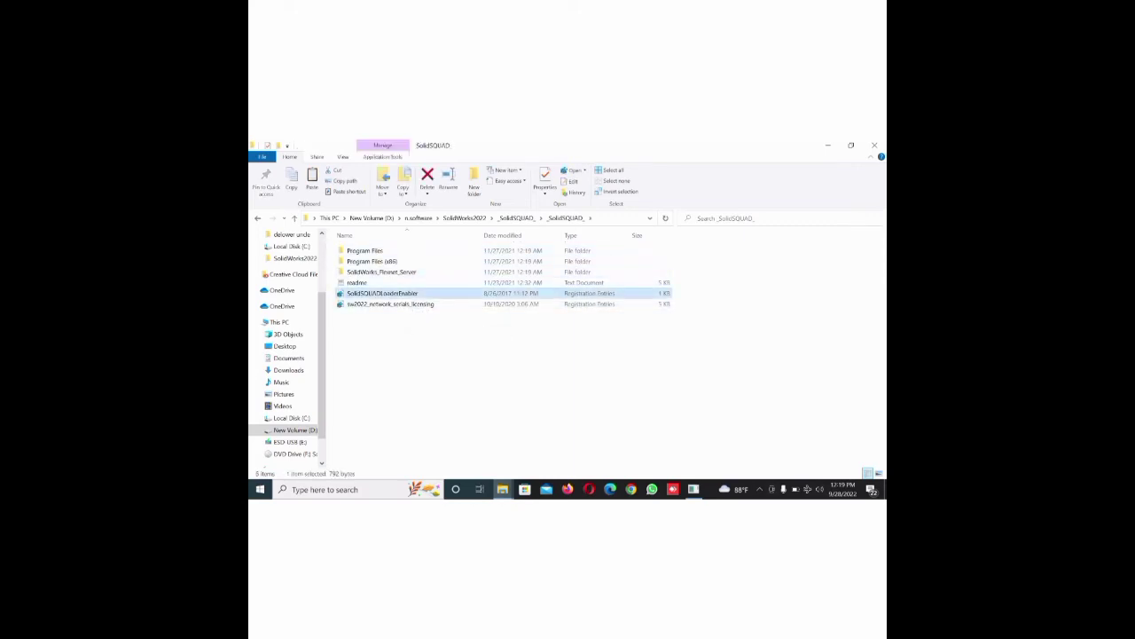
{"action": "double_click", "coordinate": [382, 293]}
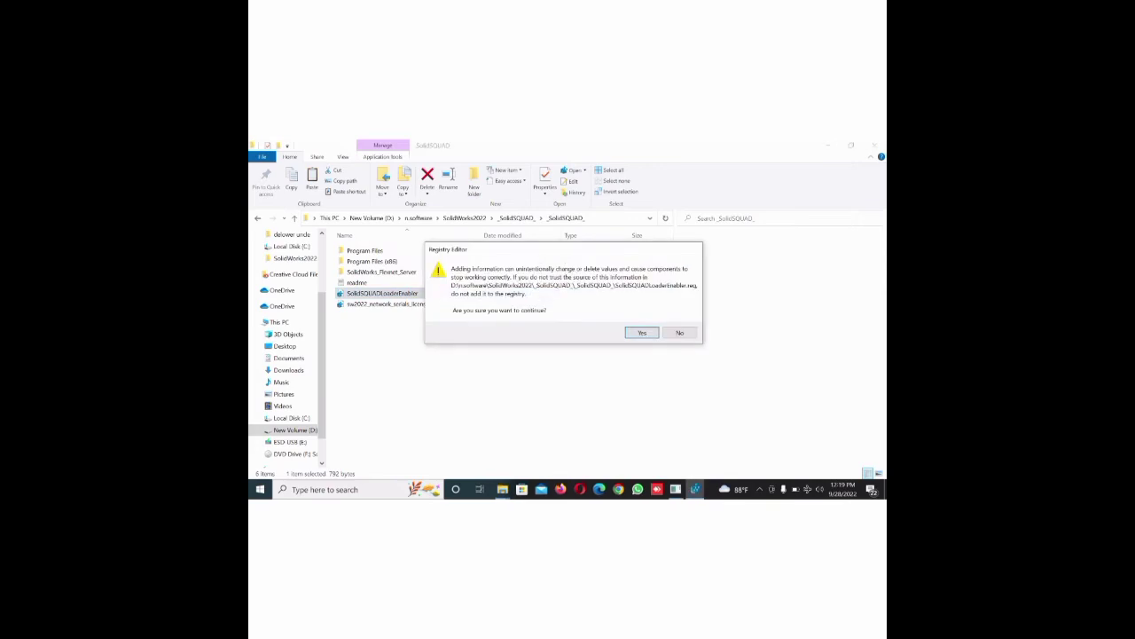
{"action": "left_click", "coordinate": [643, 332]}
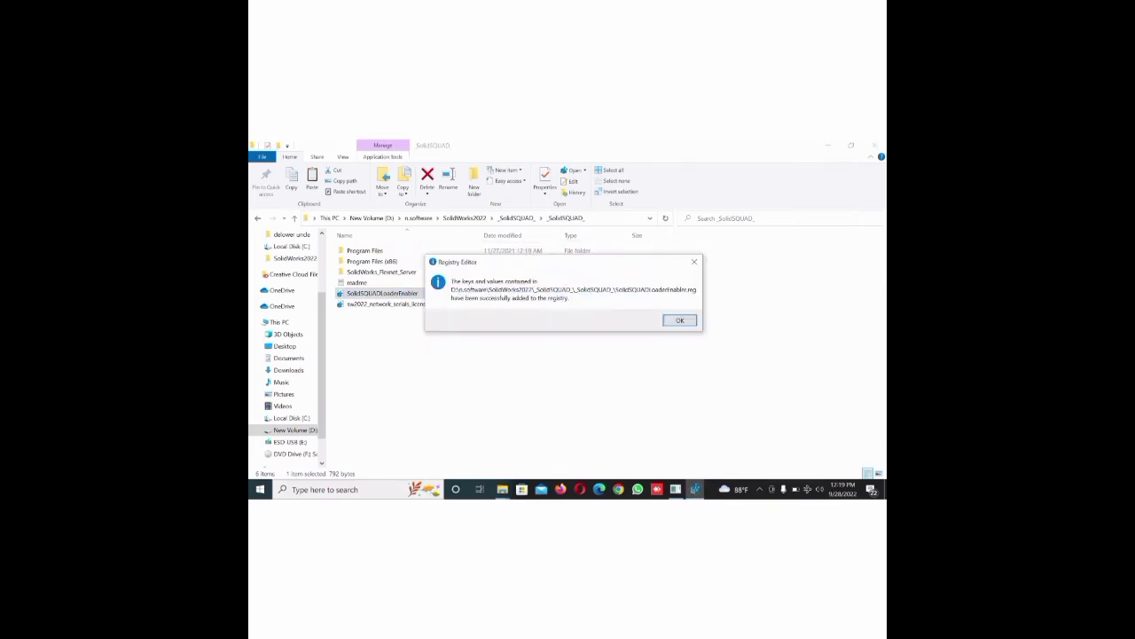
{"action": "key", "text": "Return"}
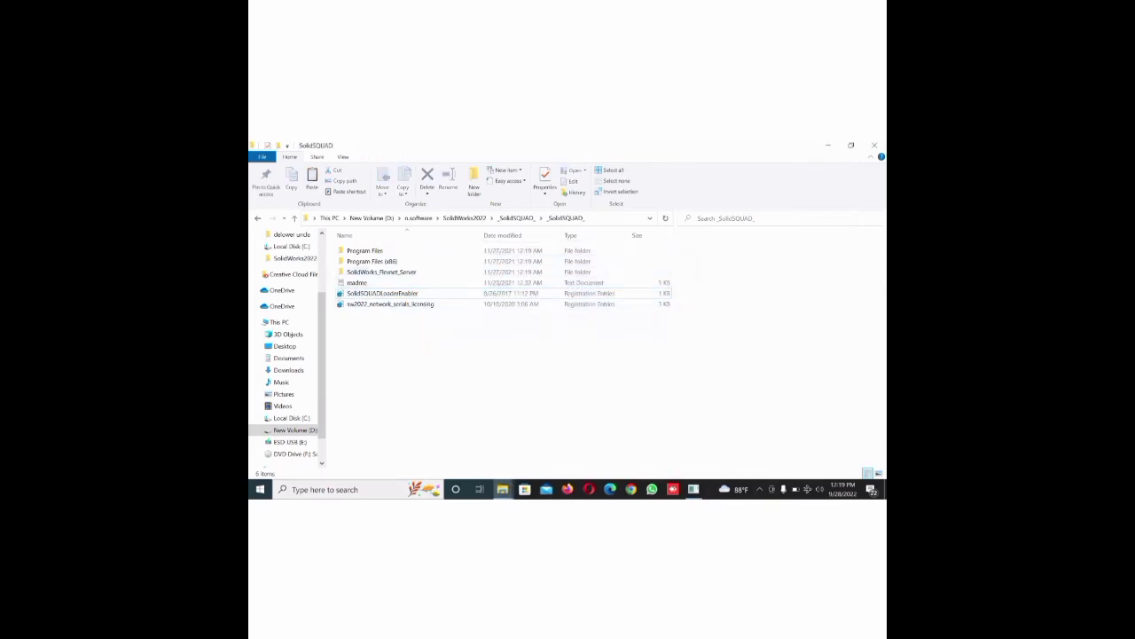
- Copy the Program Files and Program Files (x86) folders to Local Disk (C:), granting administrator permission for all items, and close the window
{"action": "left_click_drag", "start_coordinate": [731, 262], "coordinate": [630, 254]}
{"action": "right_click", "coordinate": [609, 252]}
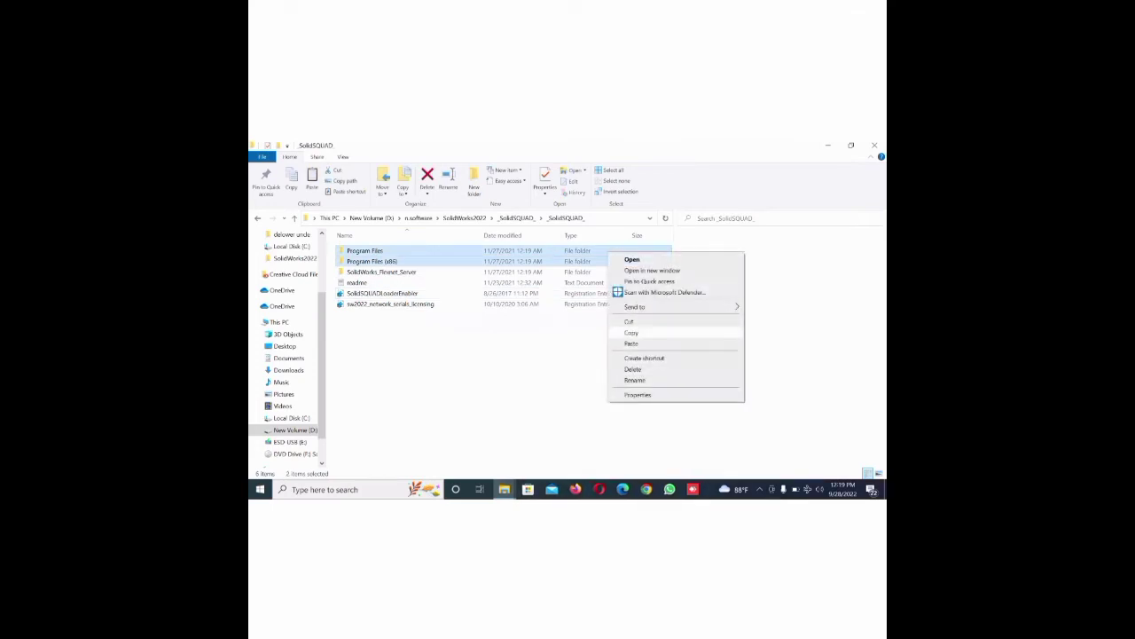
{"action": "left_click", "coordinate": [631, 332]}
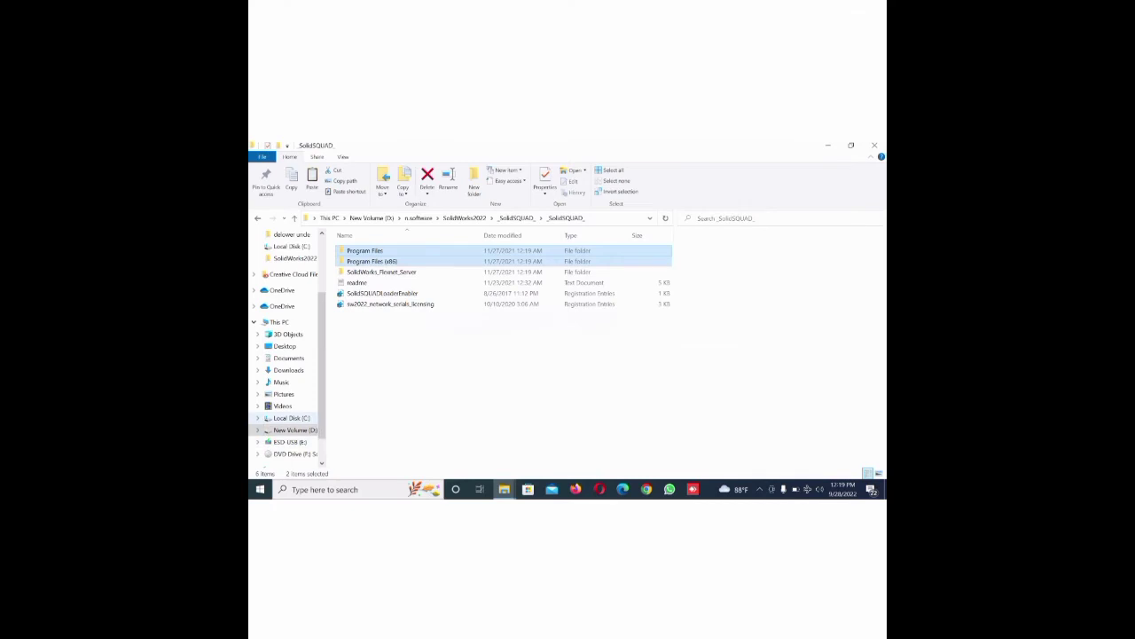
{"action": "left_click", "coordinate": [292, 418]}
{"action": "right_click", "coordinate": [429, 264]}
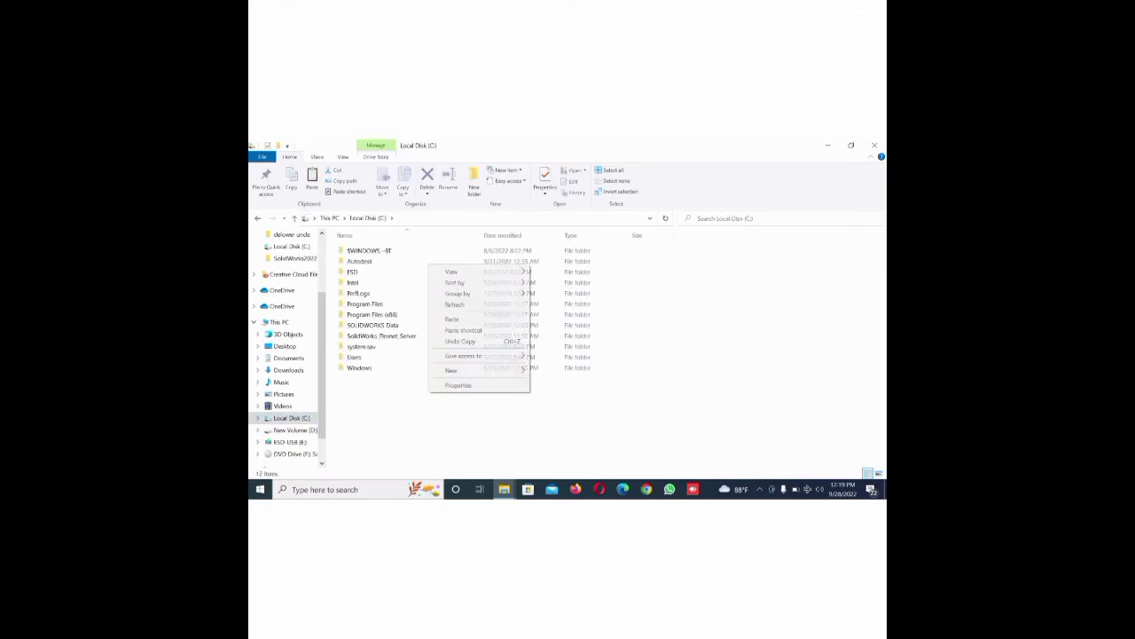
{"action": "left_click", "coordinate": [452, 318]}
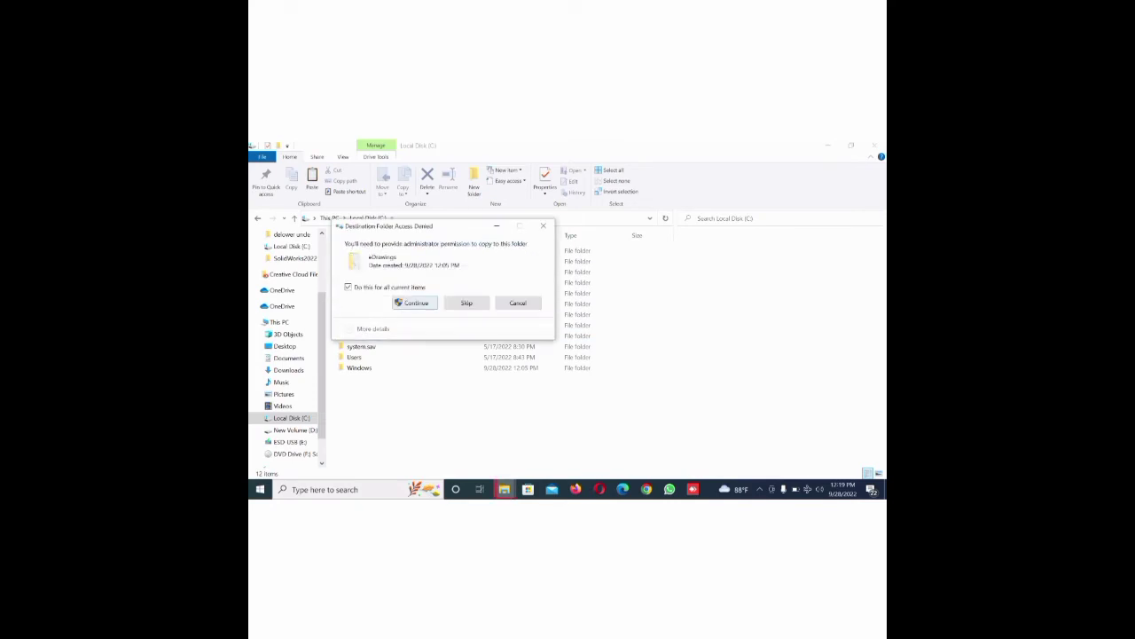
{"action": "left_click", "coordinate": [414, 302]}
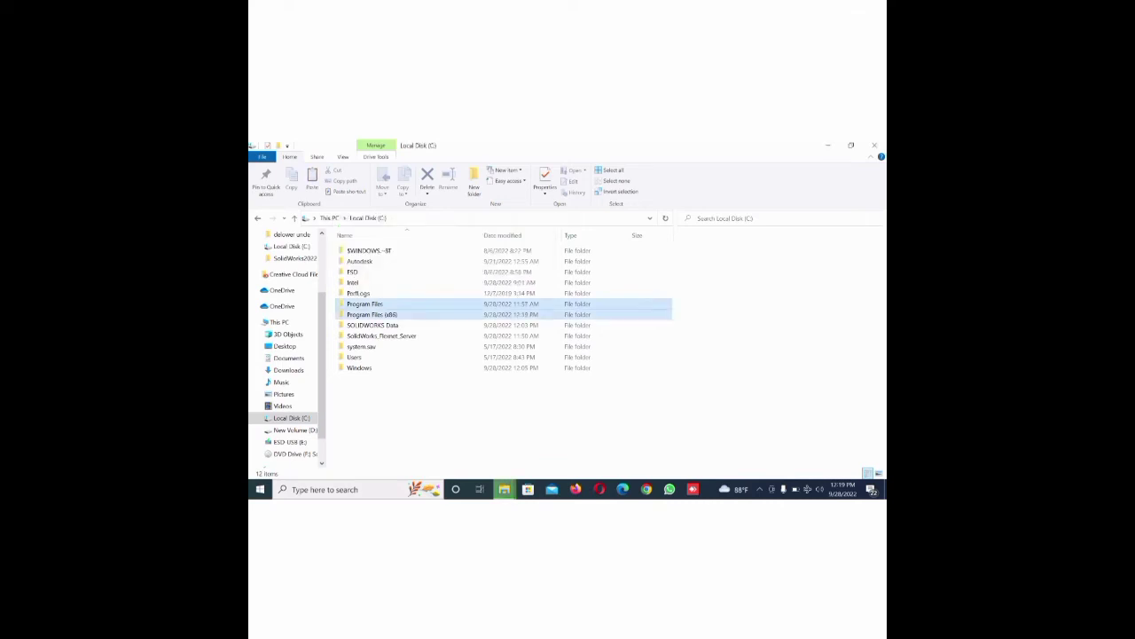
{"action": "left_click", "coordinate": [875, 145]}
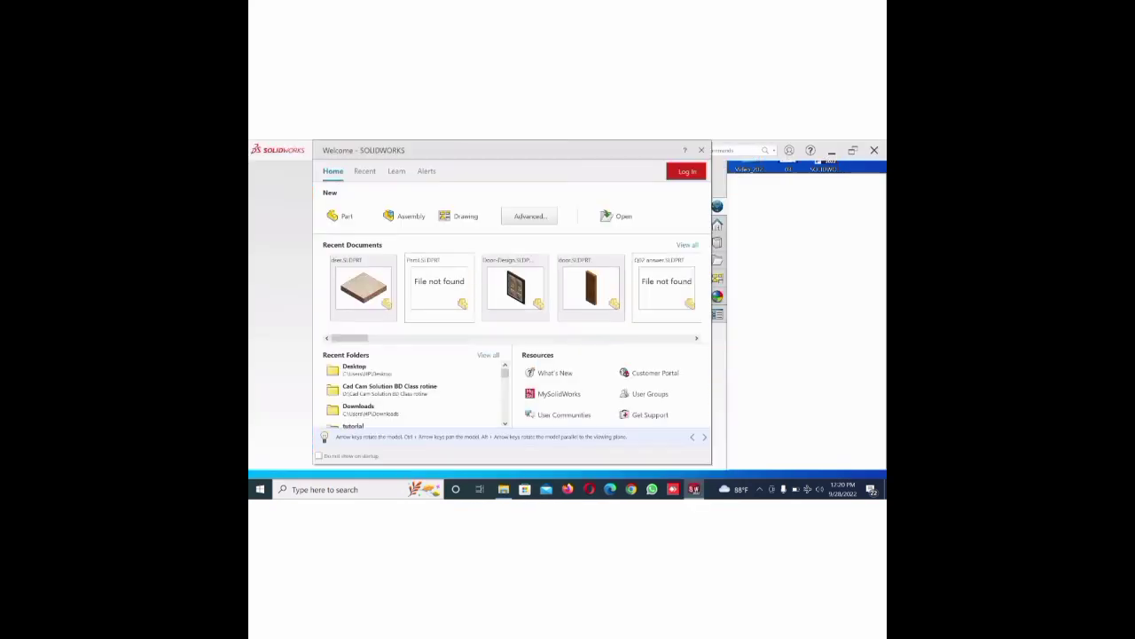
- Dismiss the SOLIDWORKS welcome window and create a new Part document
{"action": "left_click", "coordinate": [701, 150]}
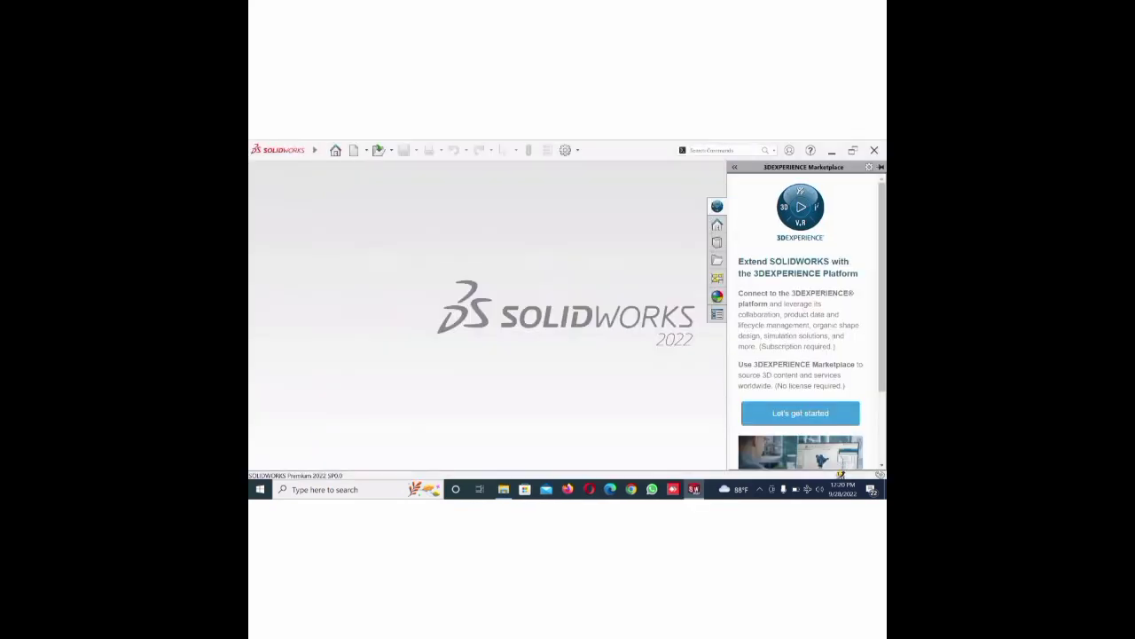
{"action": "left_click", "coordinate": [324, 151]}
{"action": "left_click", "coordinate": [344, 168]}
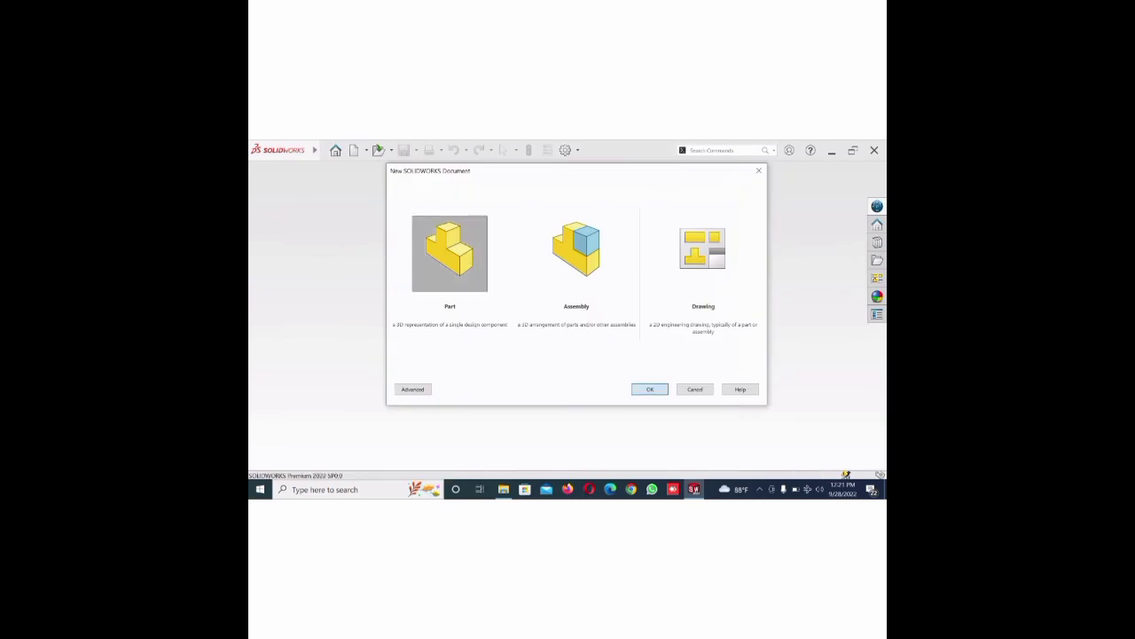
{"action": "key", "text": "Return"}
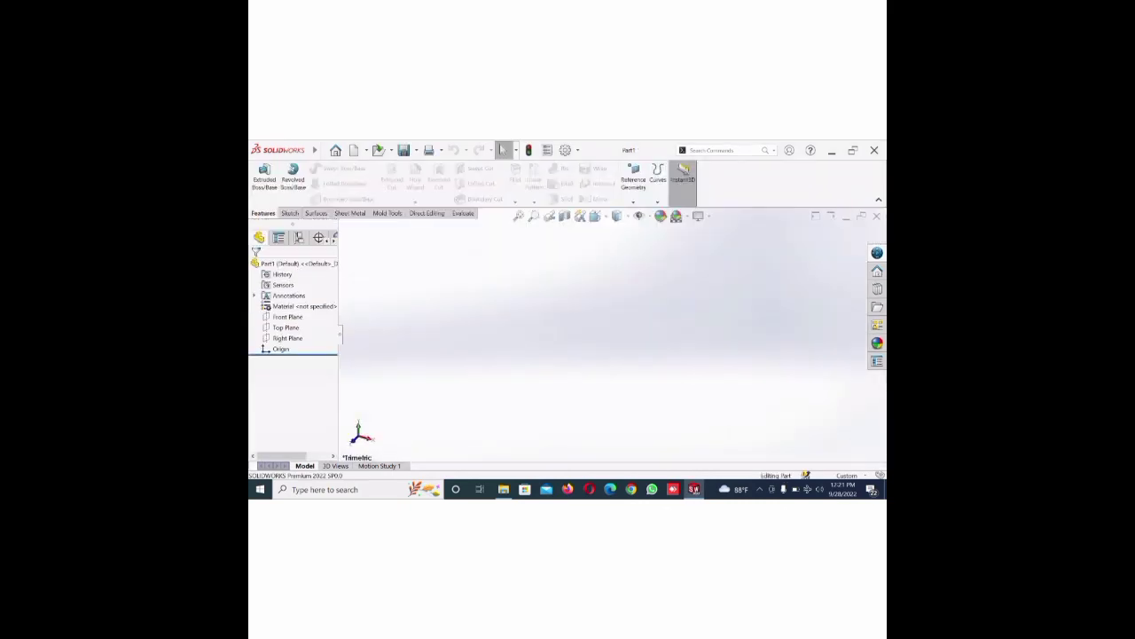
- Start a sketch on the Front Plane and open the document's unit system choices
{"action": "left_click", "coordinate": [287, 317]}
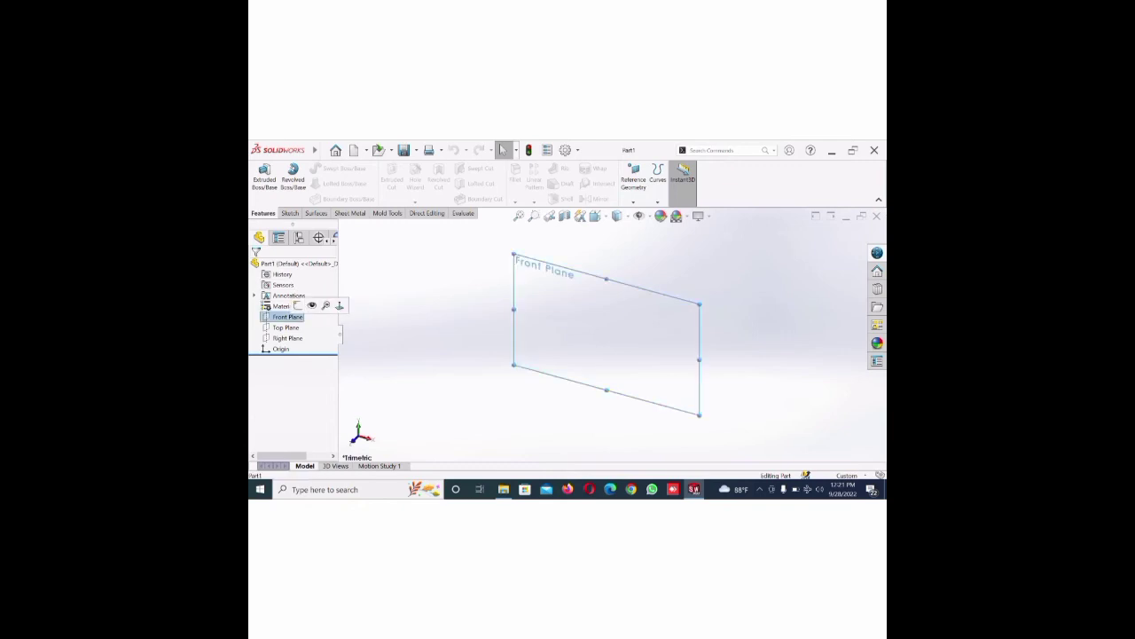
{"action": "left_click", "coordinate": [298, 305]}
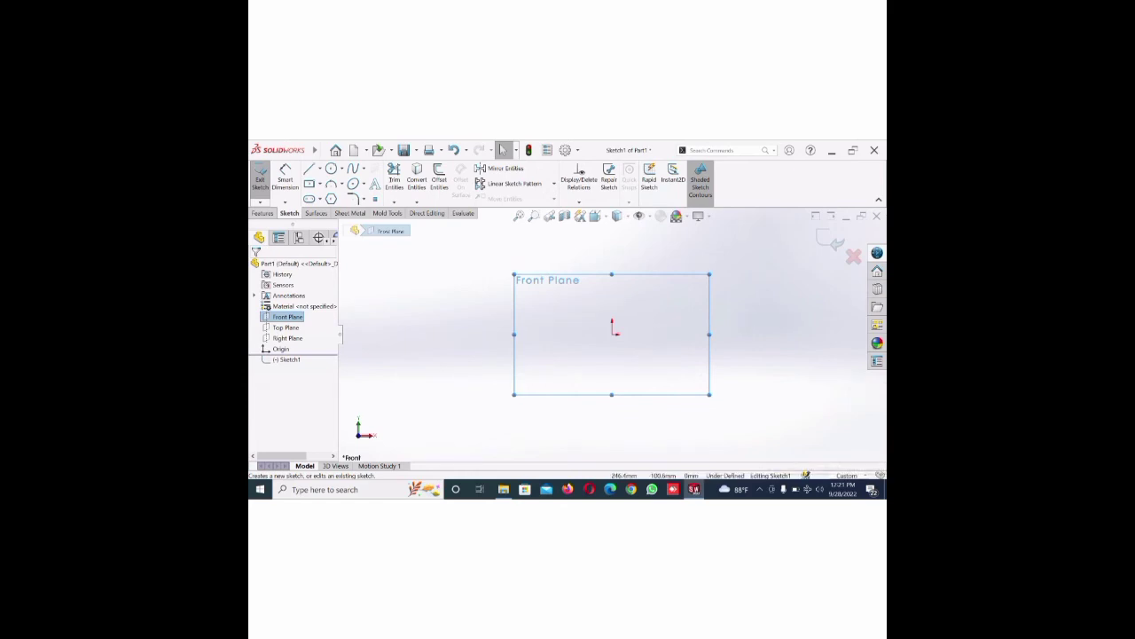
{"action": "left_click", "coordinate": [847, 476]}
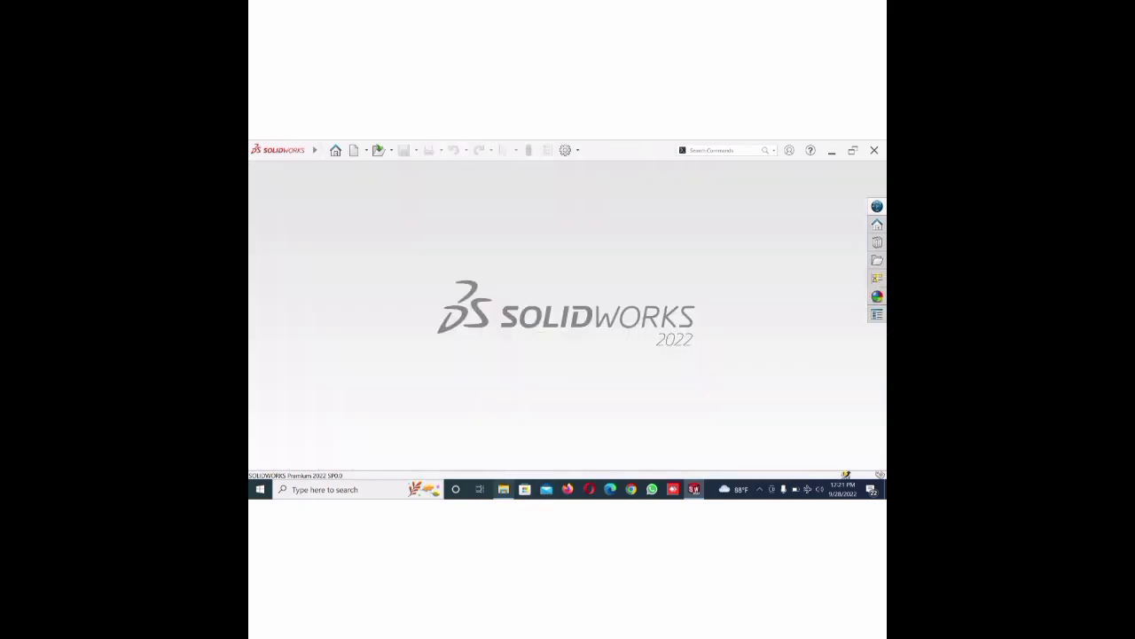
- Switch to File Explorer, go back up to This PC, and open the ESD-USB (E:) drive
{"action": "left_click", "coordinate": [502, 489]}
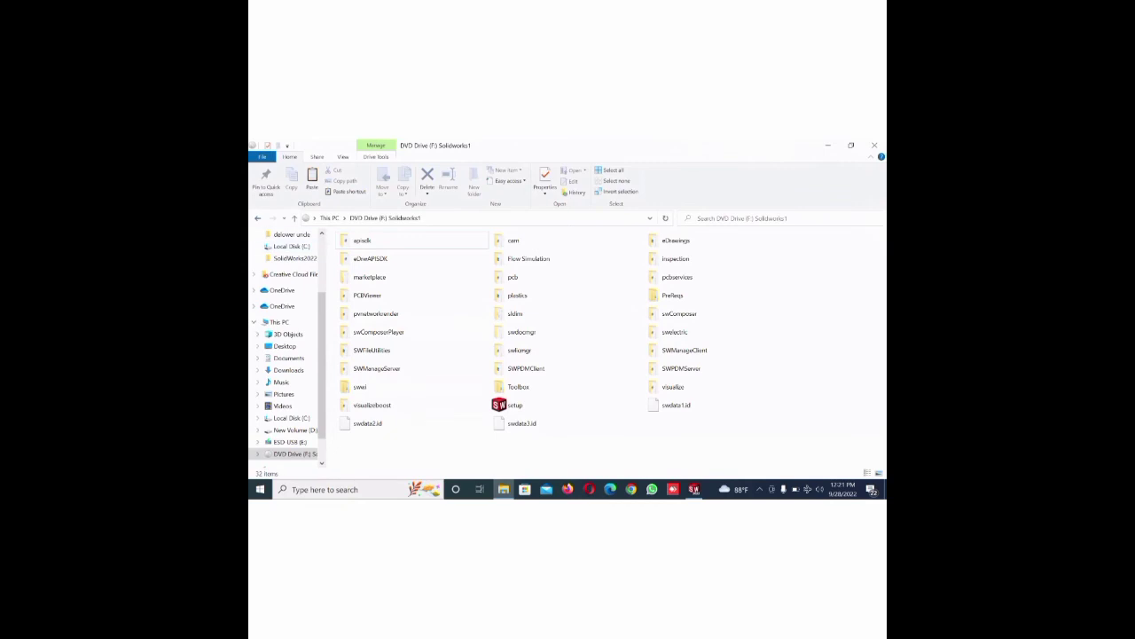
{"action": "left_click", "coordinate": [257, 217]}
{"action": "left_click", "coordinate": [257, 217]}
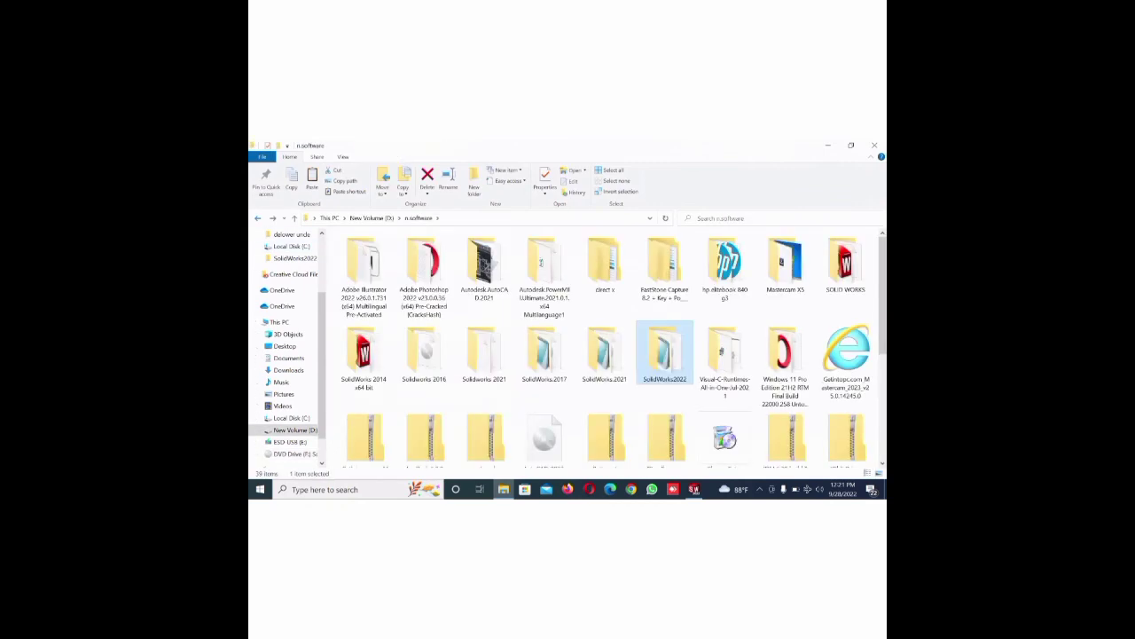
{"action": "key", "text": "alt+Up"}
{"action": "key", "text": "alt+Up"}
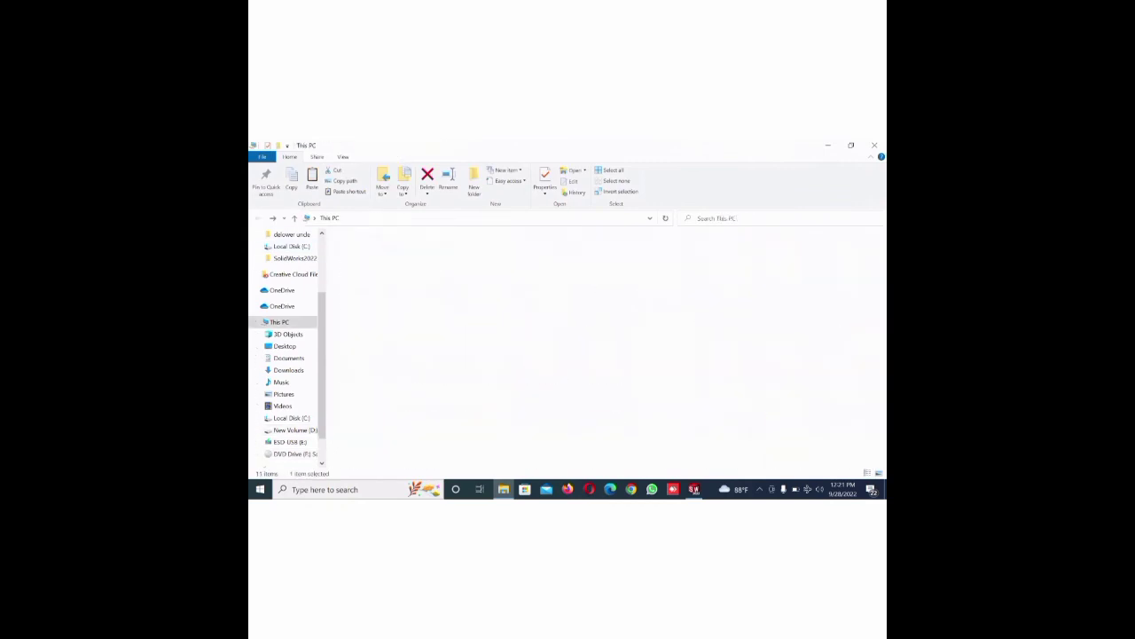
{"action": "key", "text": "Right"}
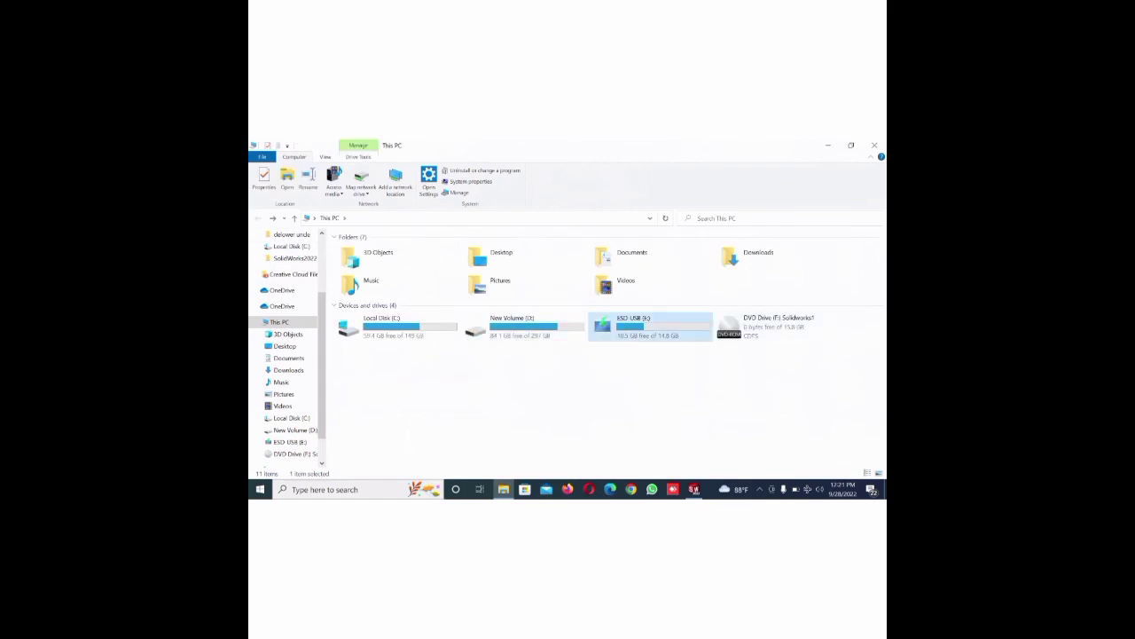
{"action": "key", "text": "Return"}
- Open the cover part file from the ESD-USB (E:) drive in SOLIDWORKS
{"action": "key", "text": "Left"}
{"action": "key", "text": "Left"}
{"action": "key", "text": "Left"}
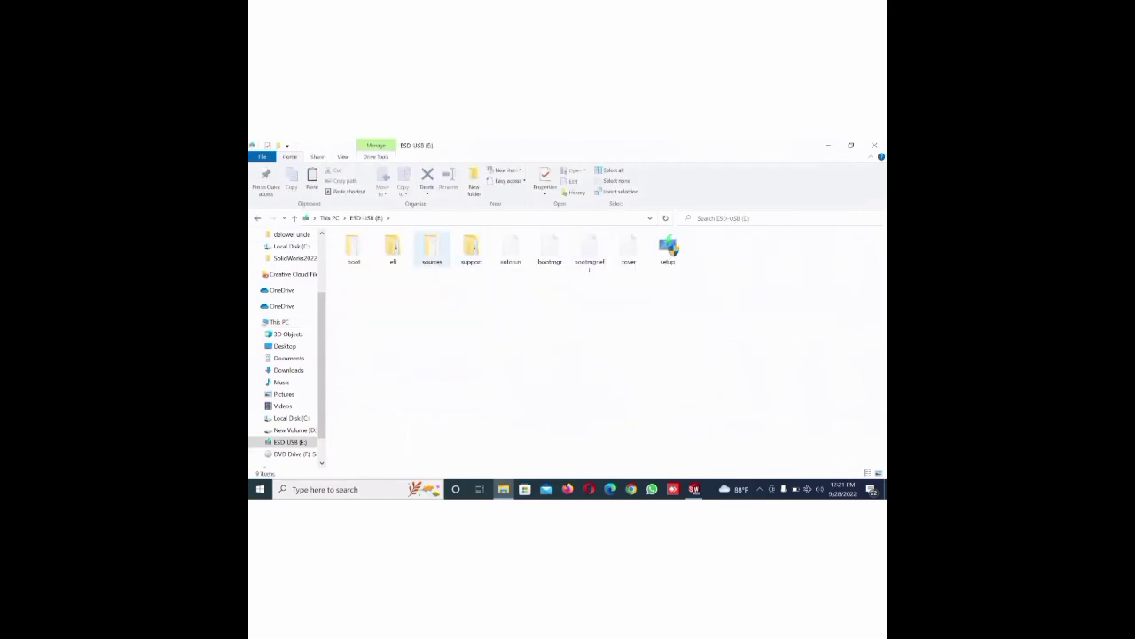
{"action": "key", "text": "Right"}
{"action": "key", "text": "Right"}
{"action": "key", "text": "Right"}
{"action": "key", "text": "Right"}
{"action": "key", "text": "Right"}
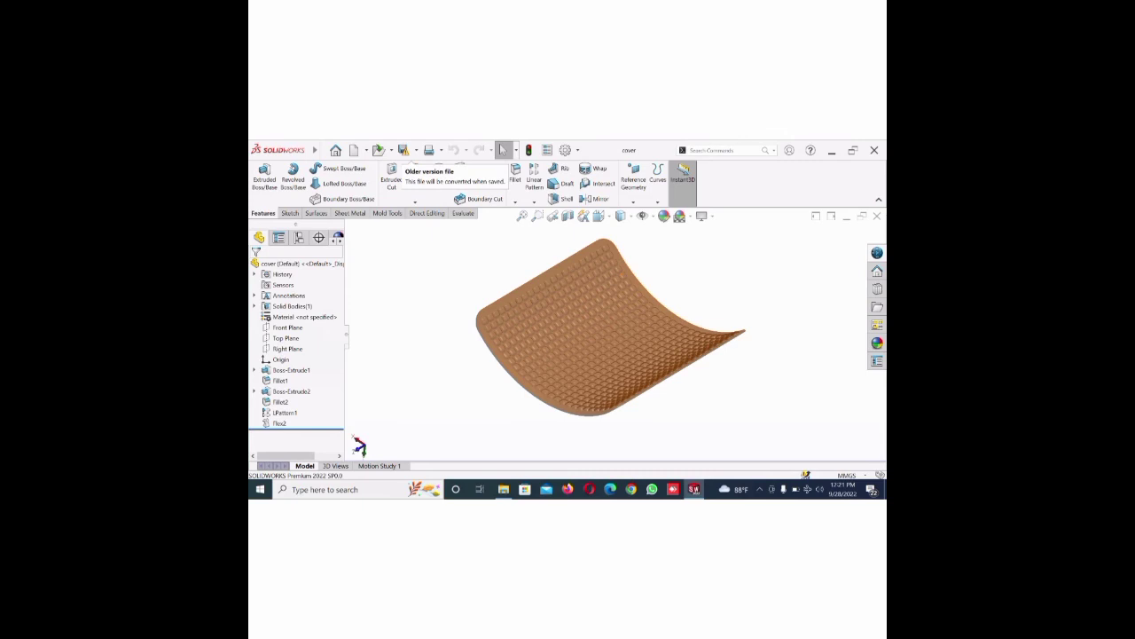
- Orient the cover part to the Isometric view and save it, accepting conversion of cover.SLDPRT to the current version
{"action": "scroll", "coordinate": [669, 364], "scroll_direction": "up", "scroll_amount": 2}
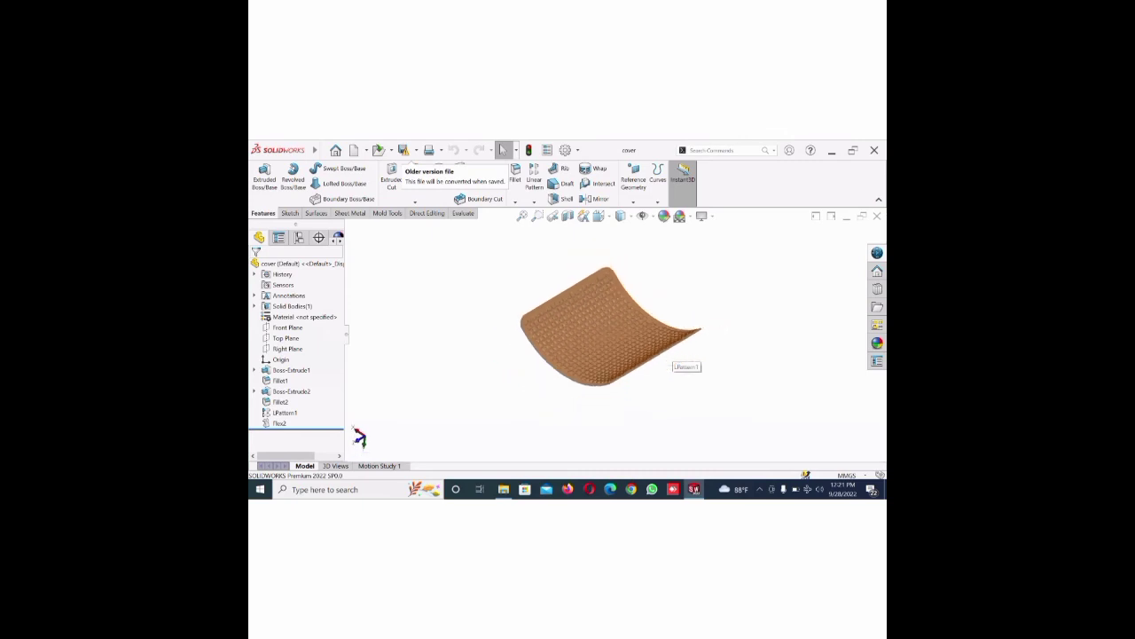
{"action": "middle_click_drag", "start_coordinate": [669, 364], "coordinate": [710, 330]}
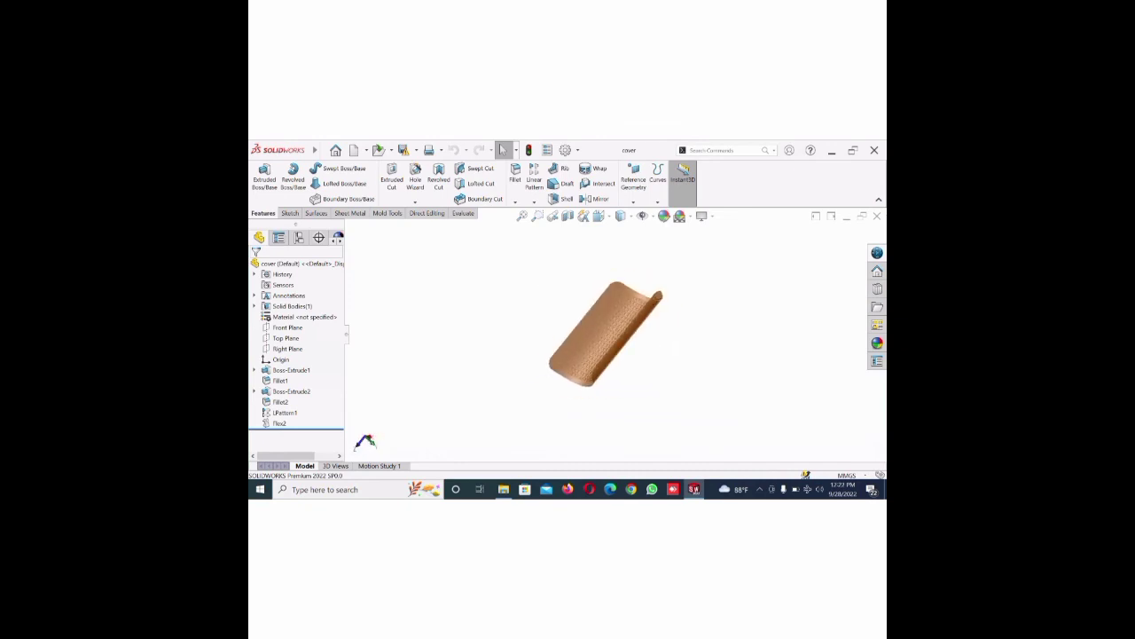
{"action": "key", "text": "space"}
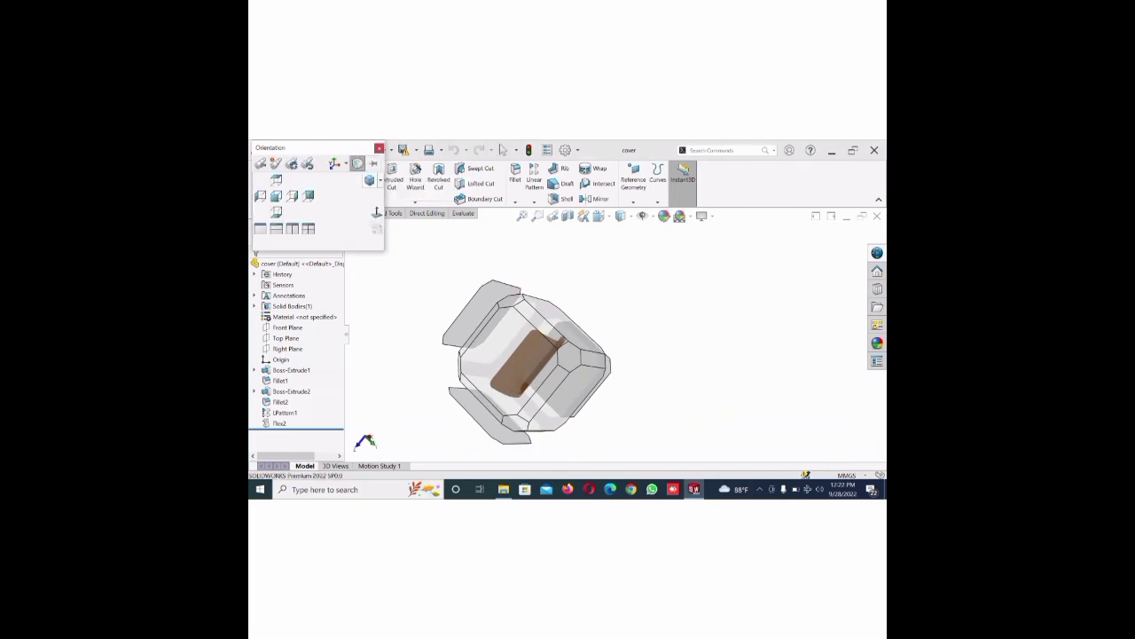
{"action": "left_click", "coordinate": [369, 181]}
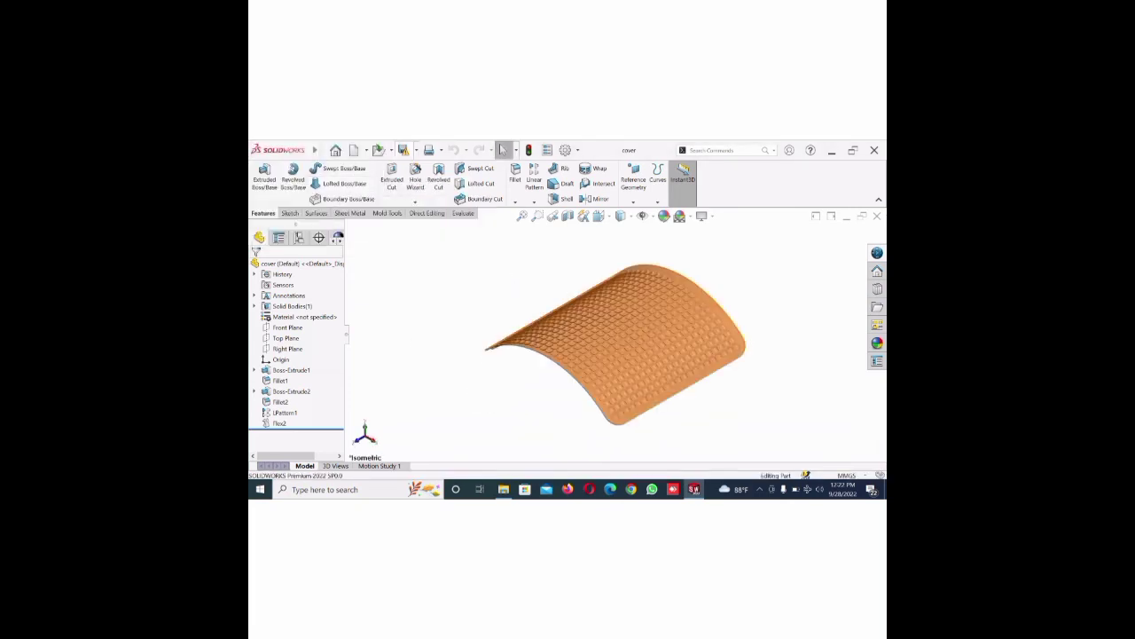
{"action": "left_click", "coordinate": [403, 150]}
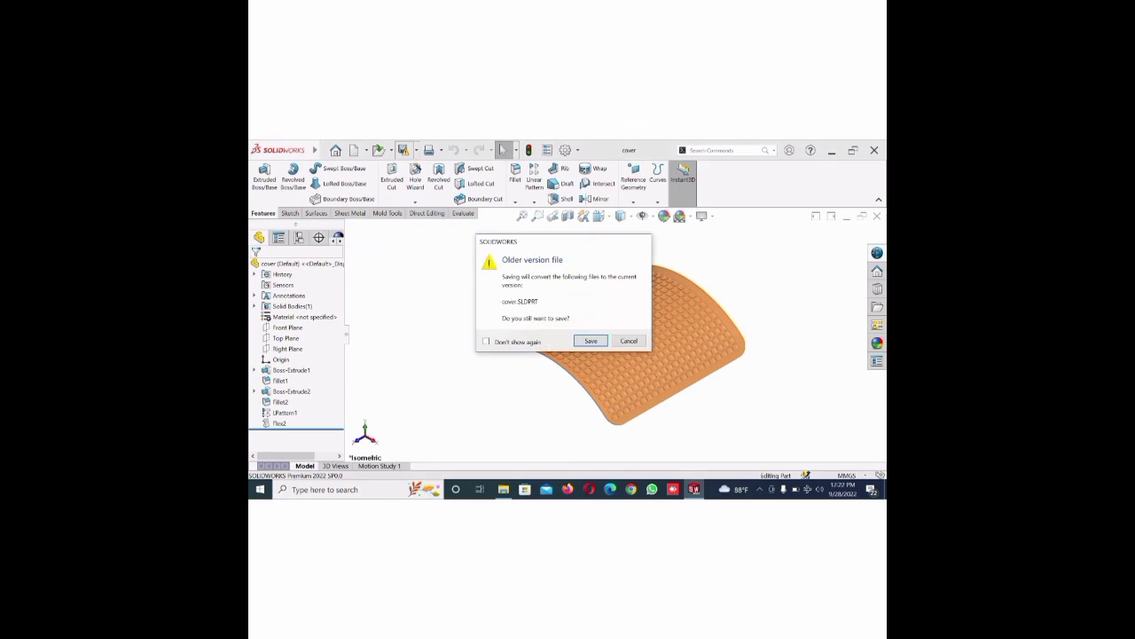
{"action": "left_click", "coordinate": [591, 341]}
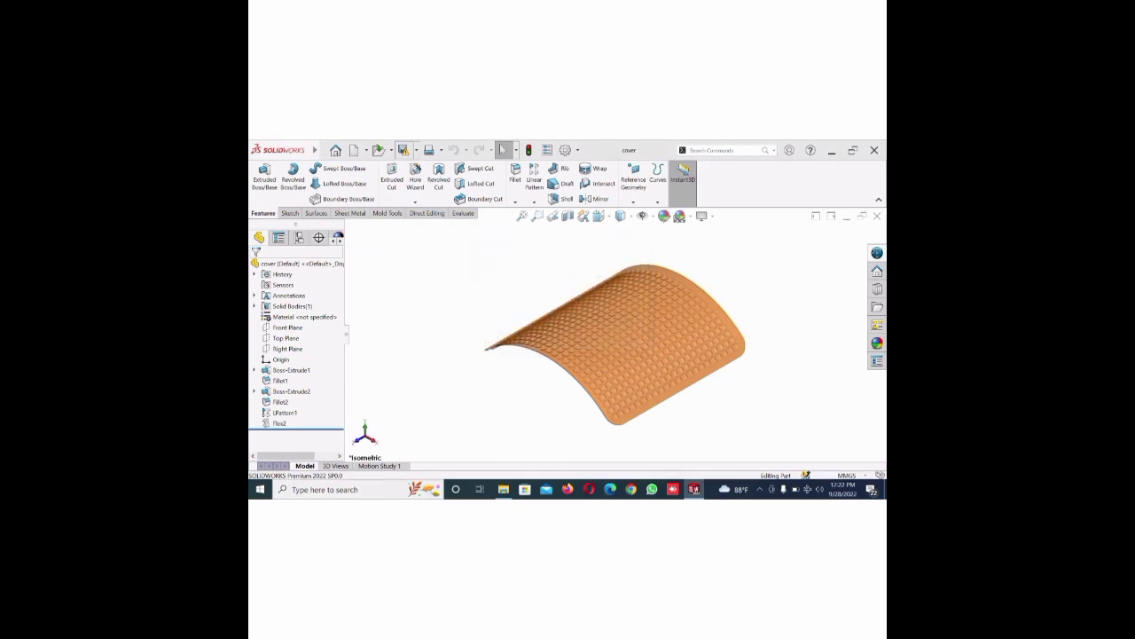